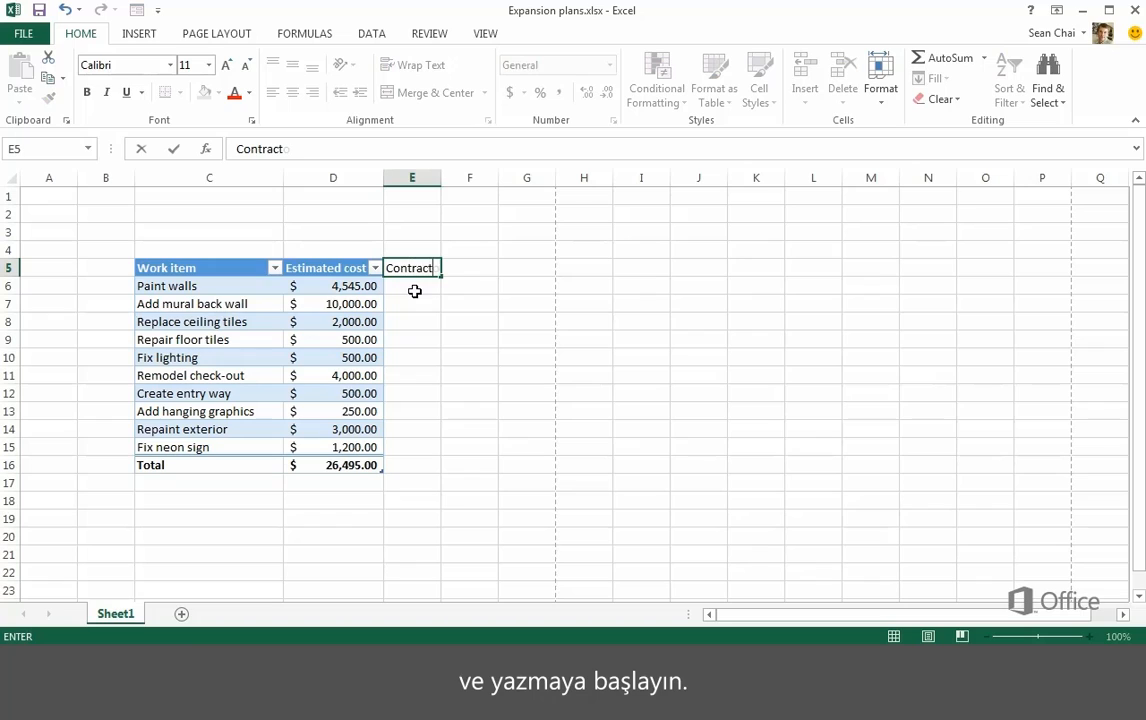
# Add Contractor and Contact as new table column headers in E5 and F5, beside Estimated cost.
pyautogui.press('Return')
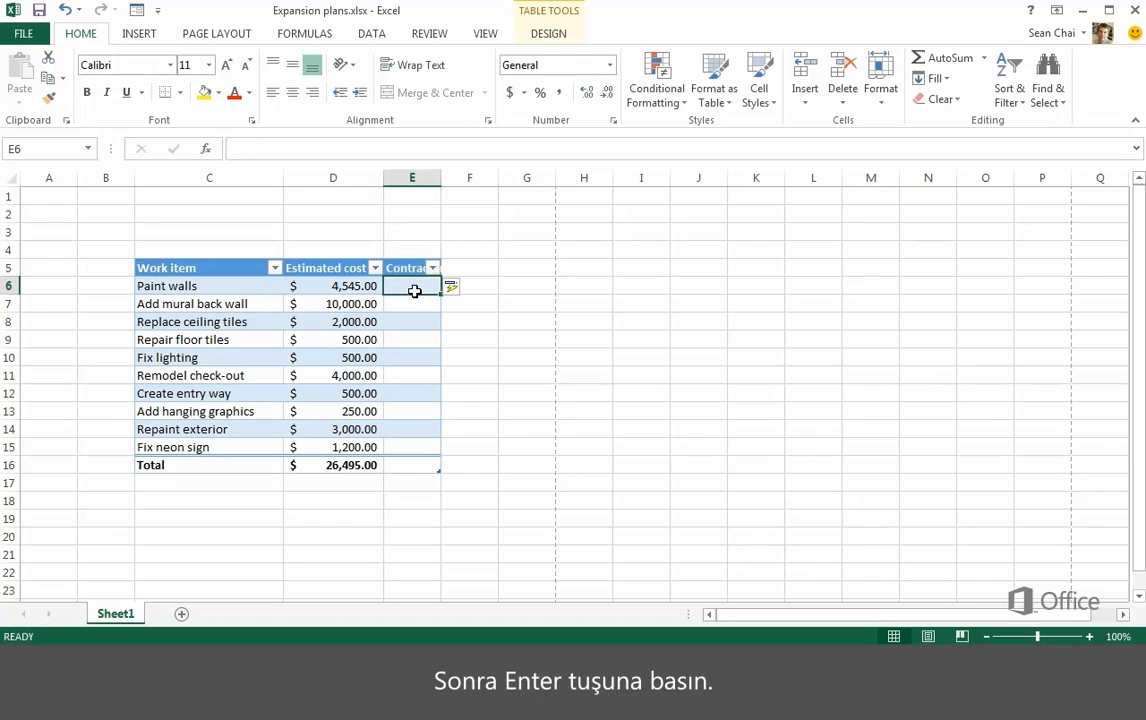
pyautogui.click(466, 266)
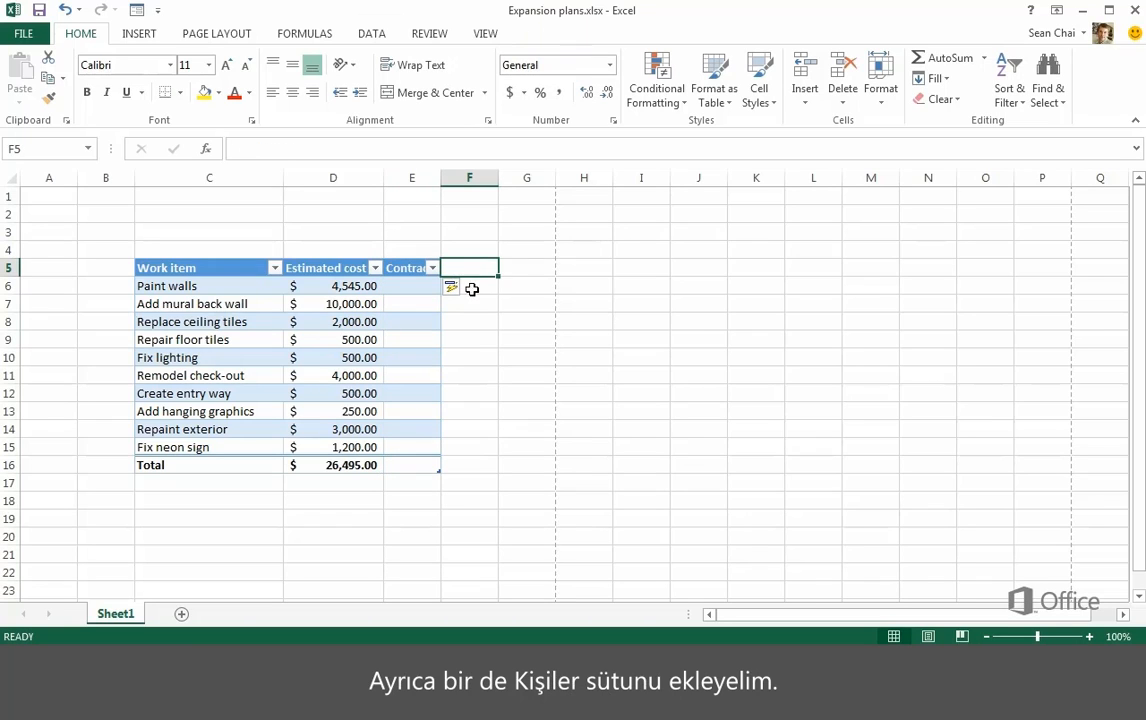
pyautogui.write('Contact')
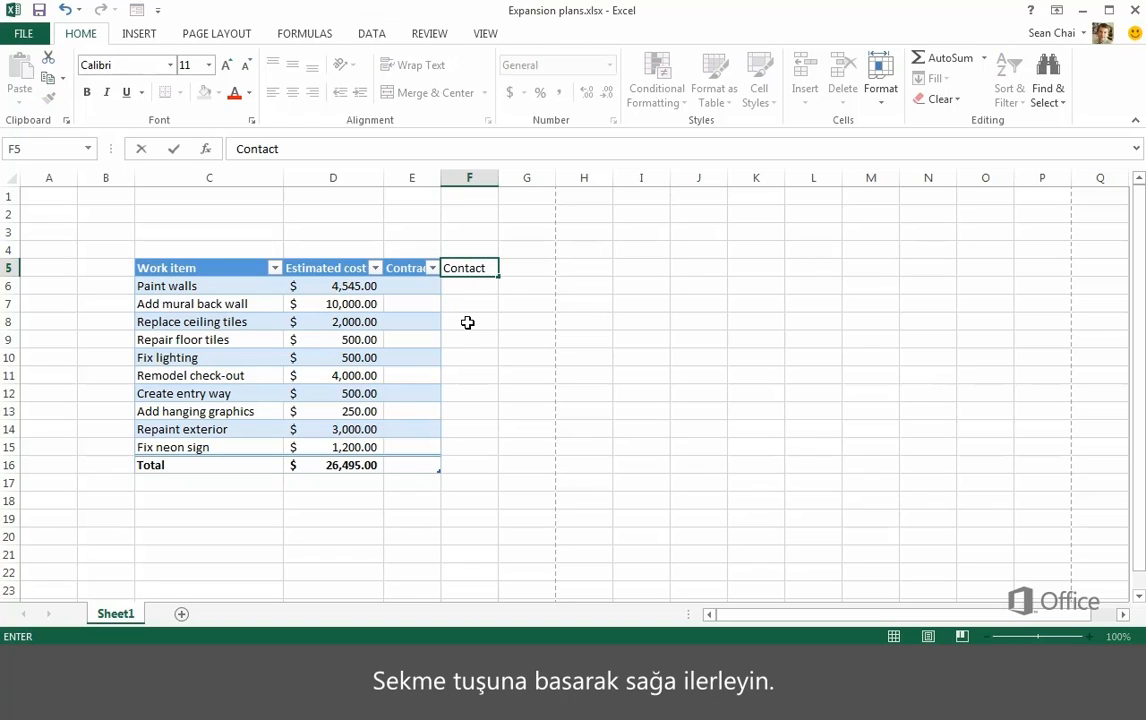
pyautogui.press('Tab')
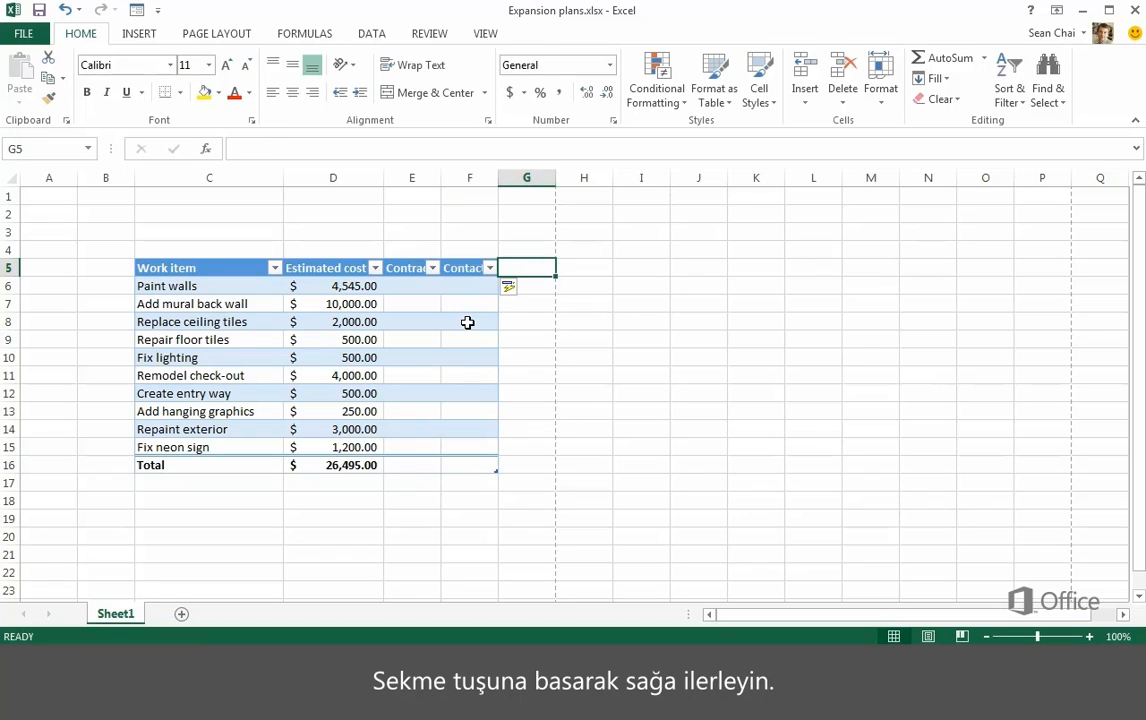
# Extend the table's header row with the columns Bid, Deadline and Actual cost in G5 to I5.
pyautogui.write('Bid')
pyautogui.press('Tab')
pyautogui.write('D')
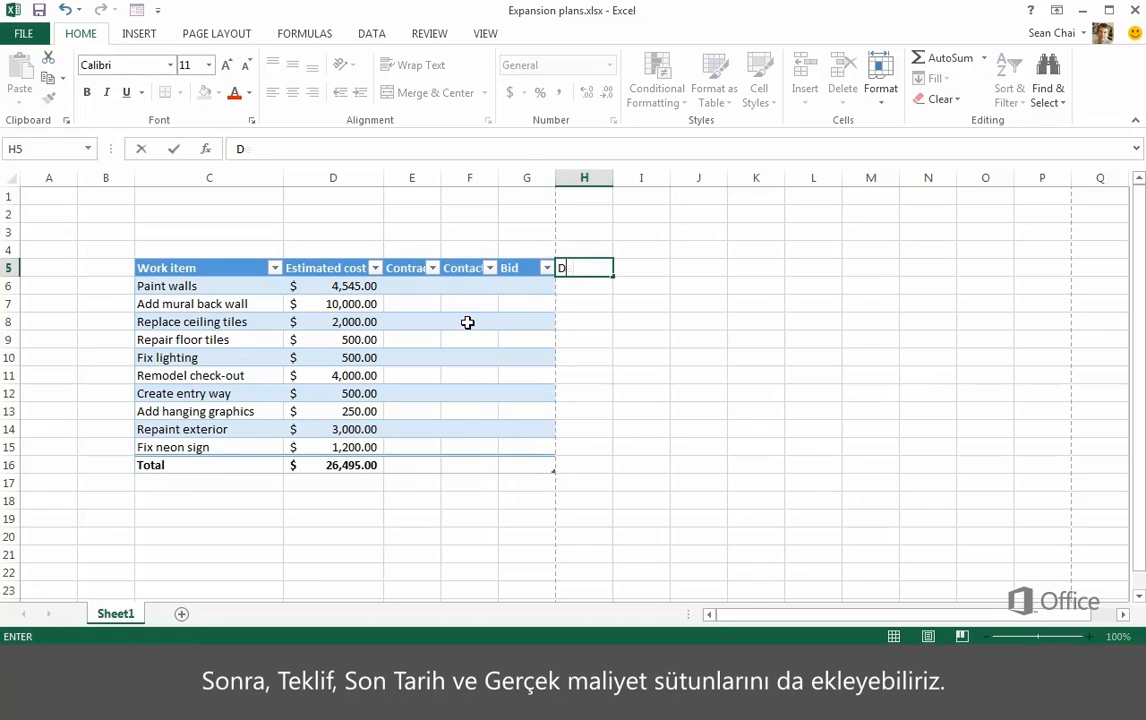
pyautogui.write('eadline')
pyautogui.press('Tab')
pyautogui.write('A')
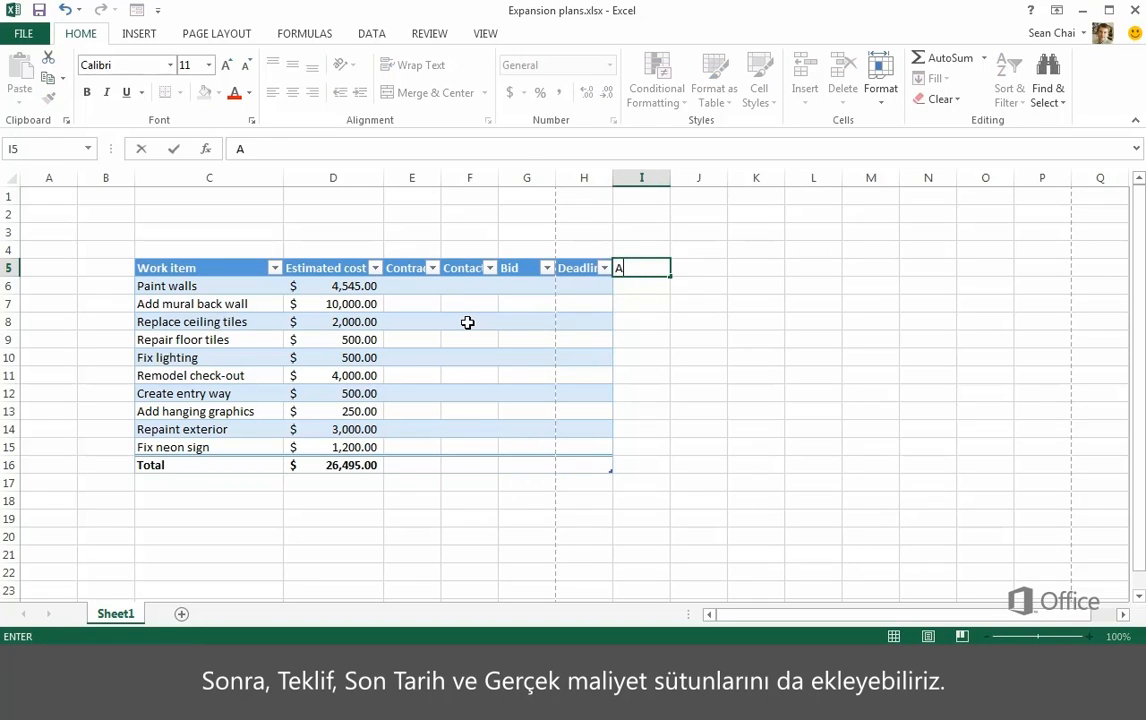
pyautogui.write('ctual cost')
pyautogui.press('Return')
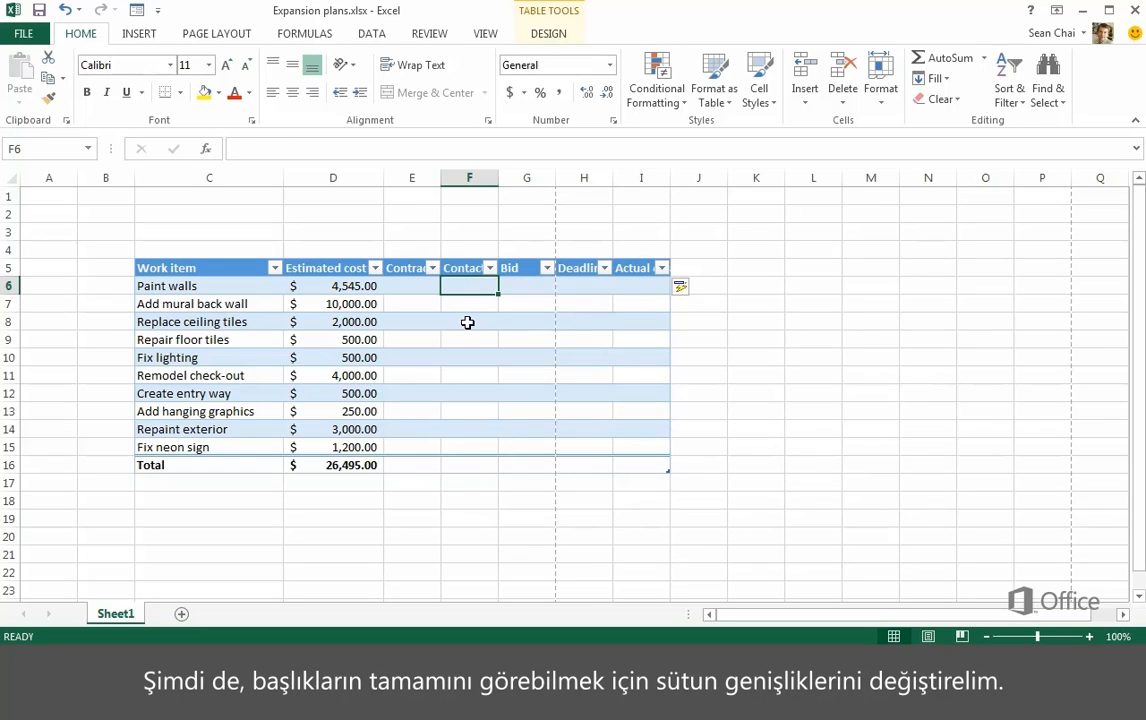
# Auto-fit the widths of columns E through I to their header texts.
pyautogui.doubleClick(440, 181)
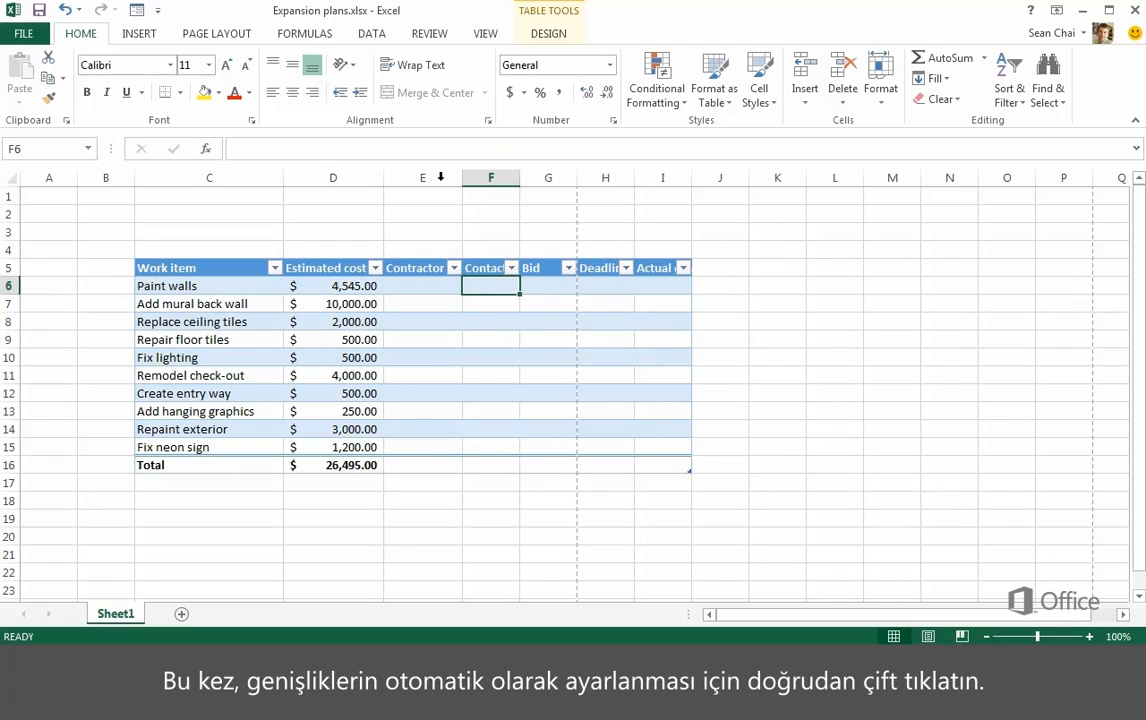
pyautogui.doubleClick(519, 179)
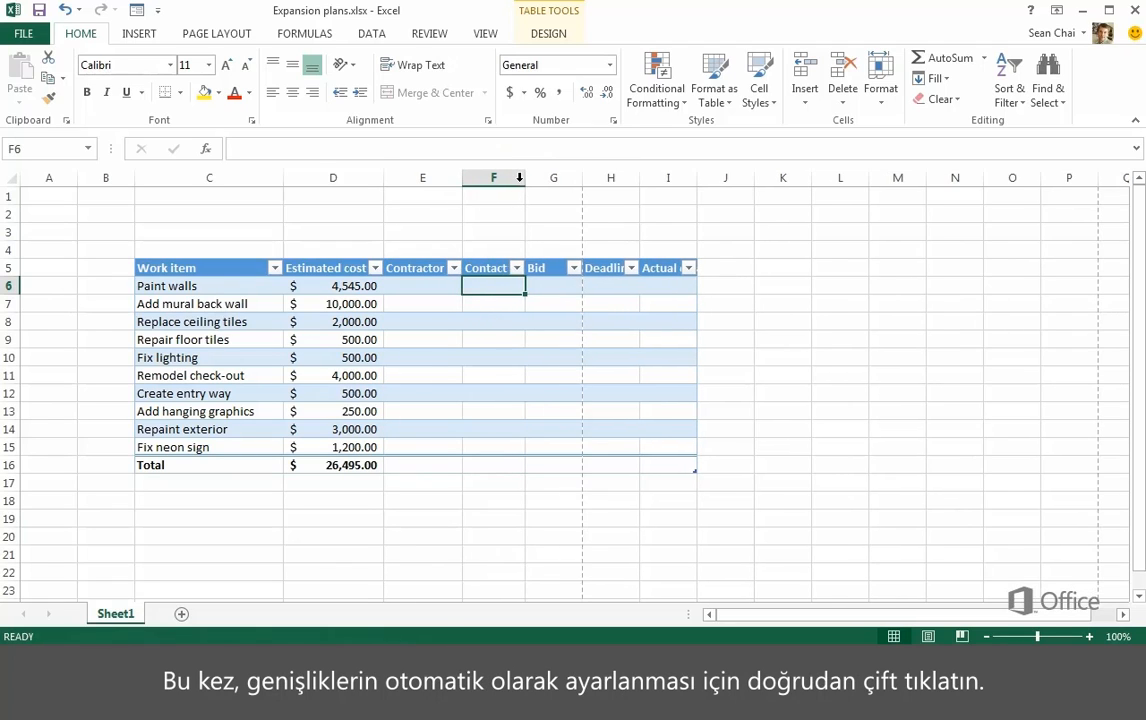
pyautogui.doubleClick(582, 179)
pyautogui.doubleClick(620, 179)
pyautogui.doubleClick(691, 179)
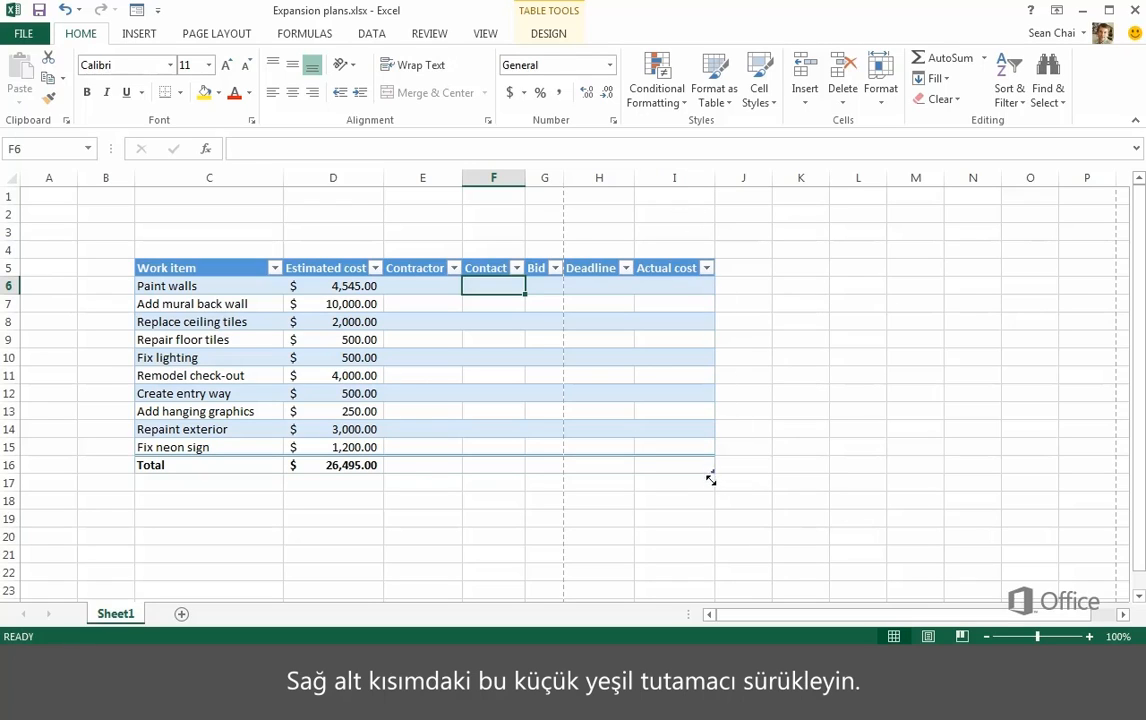
# Extend the table by two rows above the total and enter the work items New warehouse storage and Carpet for office.
pyautogui.moveTo(710, 478); pyautogui.dragTo(706, 512)
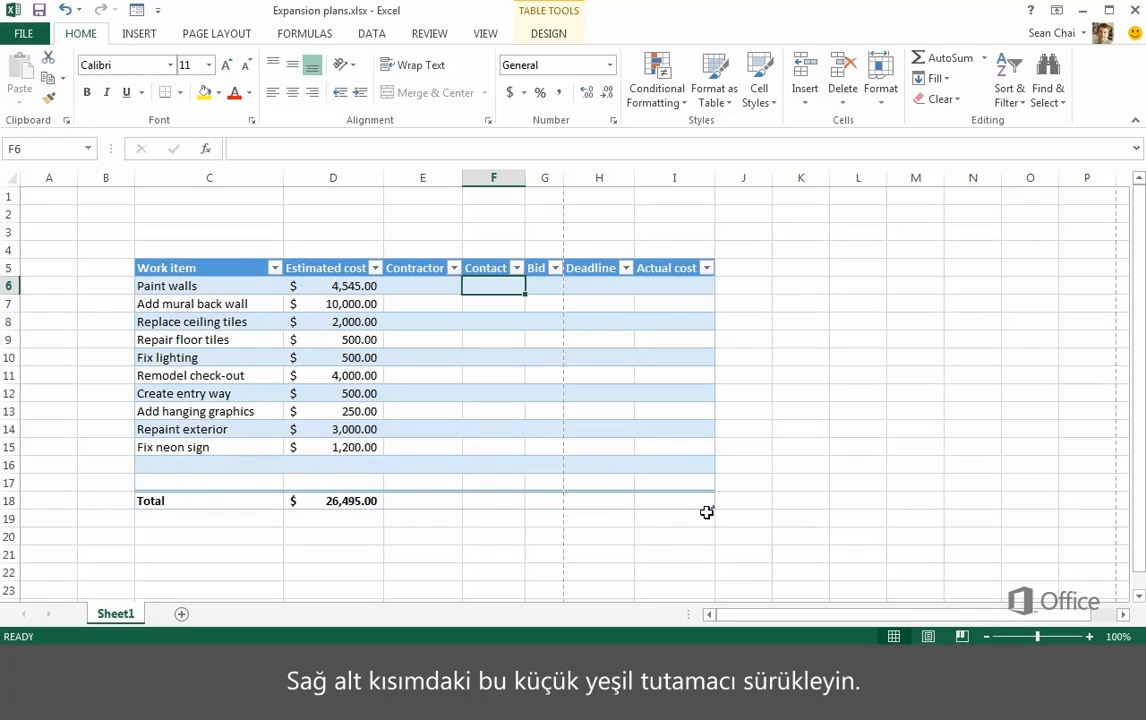
pyautogui.click(225, 466)
pyautogui.write('New warehouse storage')
pyautogui.press('Return')
pyautogui.write('Carpet for office')
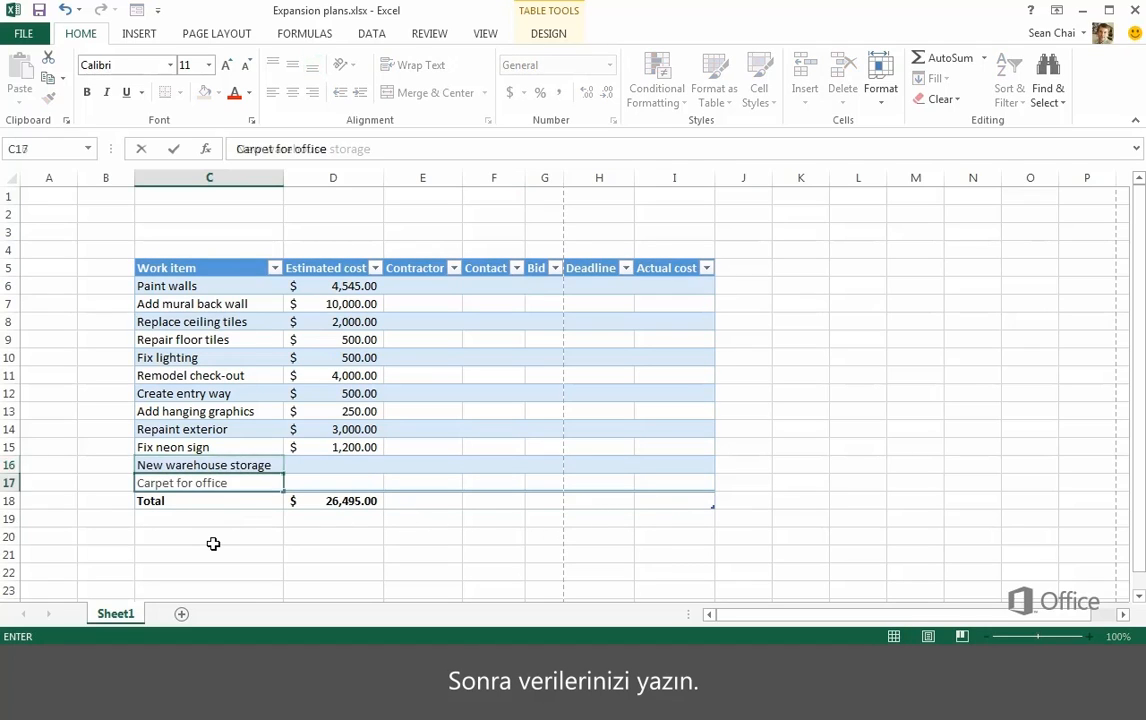
pyautogui.press('Return')
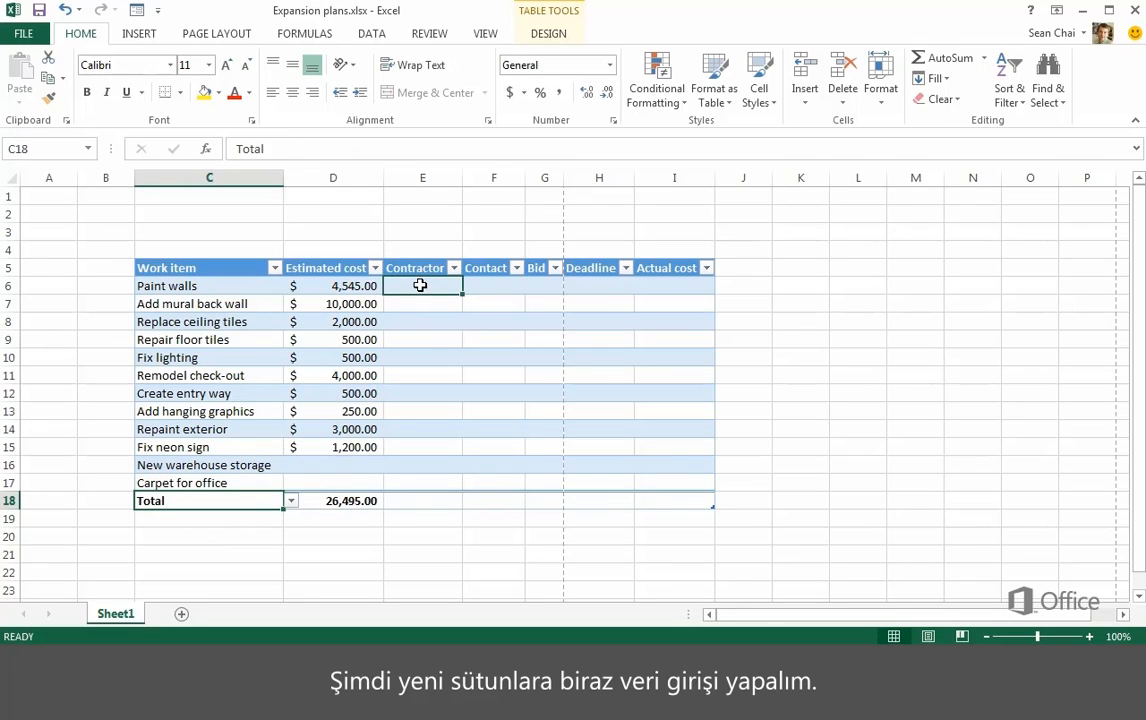
# Fill in the Contractor column with Contoso for Paint walls and the contractor's full name for Add mural back wall.
pyautogui.click(418, 284)
pyautogui.write('Contoso')
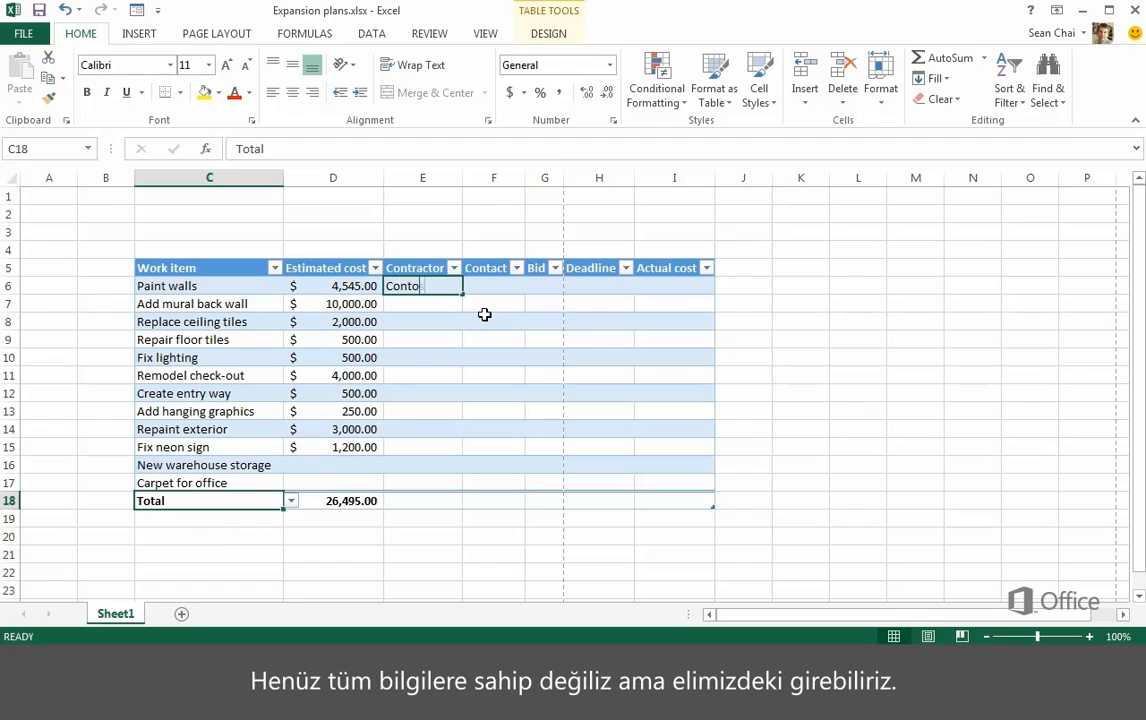
pyautogui.press('Return')
pyautogui.write('Anne Wallace')
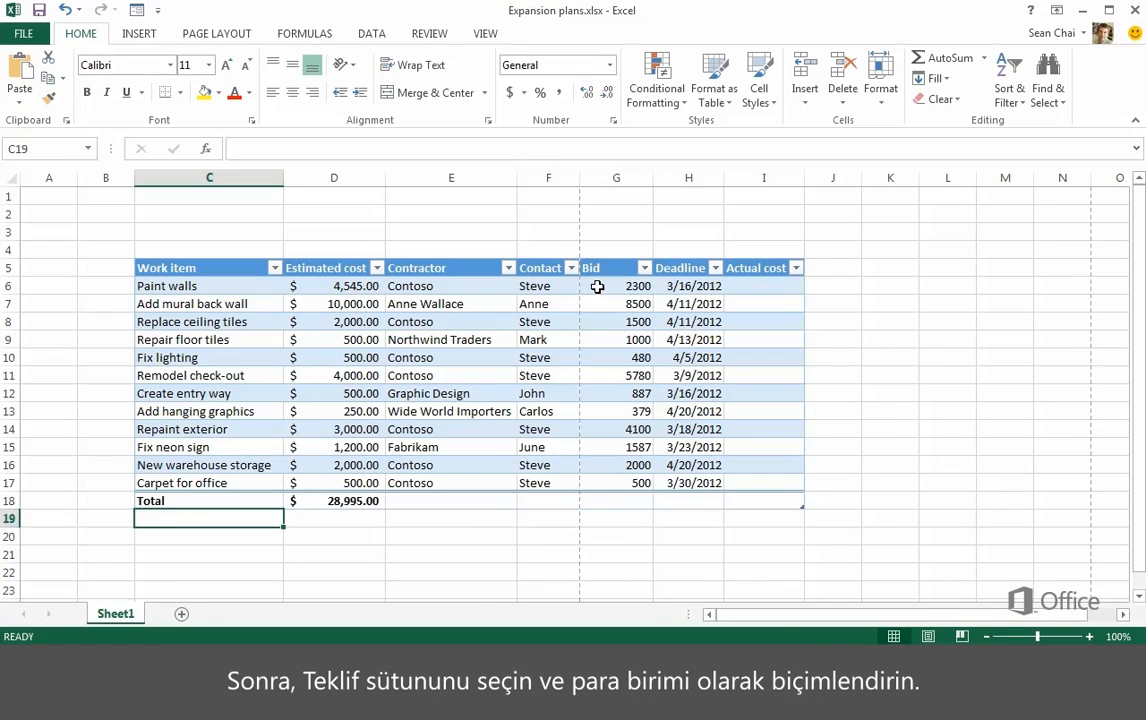
# Format the Bid values in G6 to G17 with the dollar Accounting number format.
pyautogui.moveTo(597, 287); pyautogui.dragTo(608, 482)
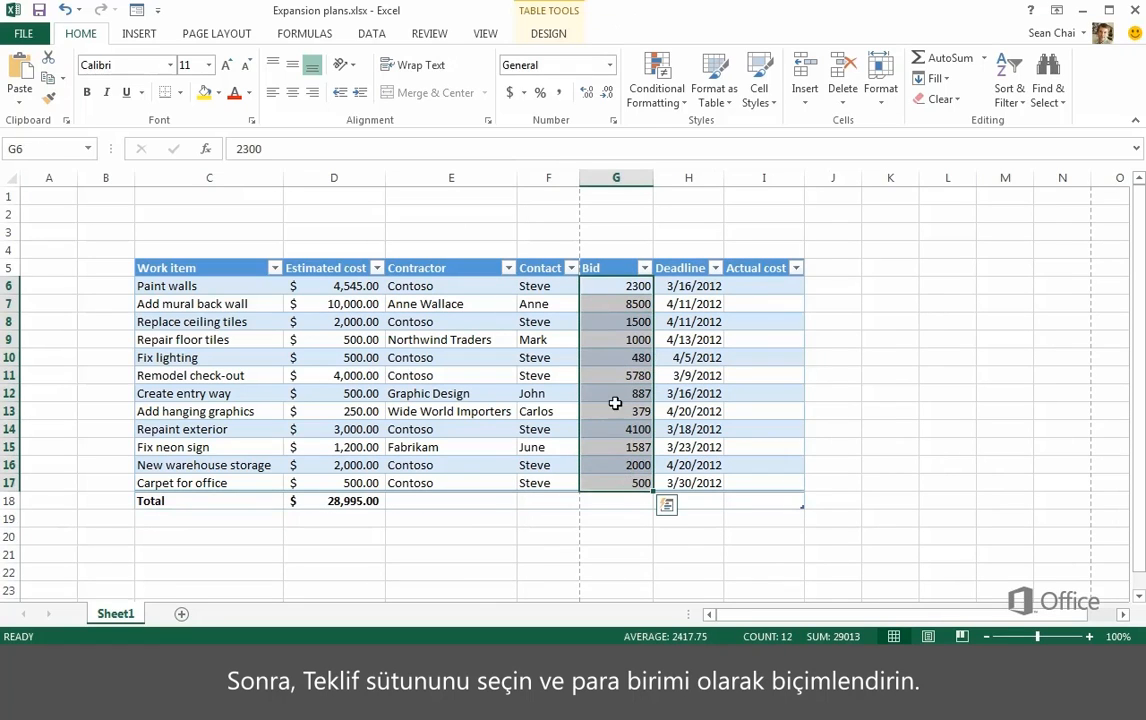
pyautogui.rightClick(612, 308)
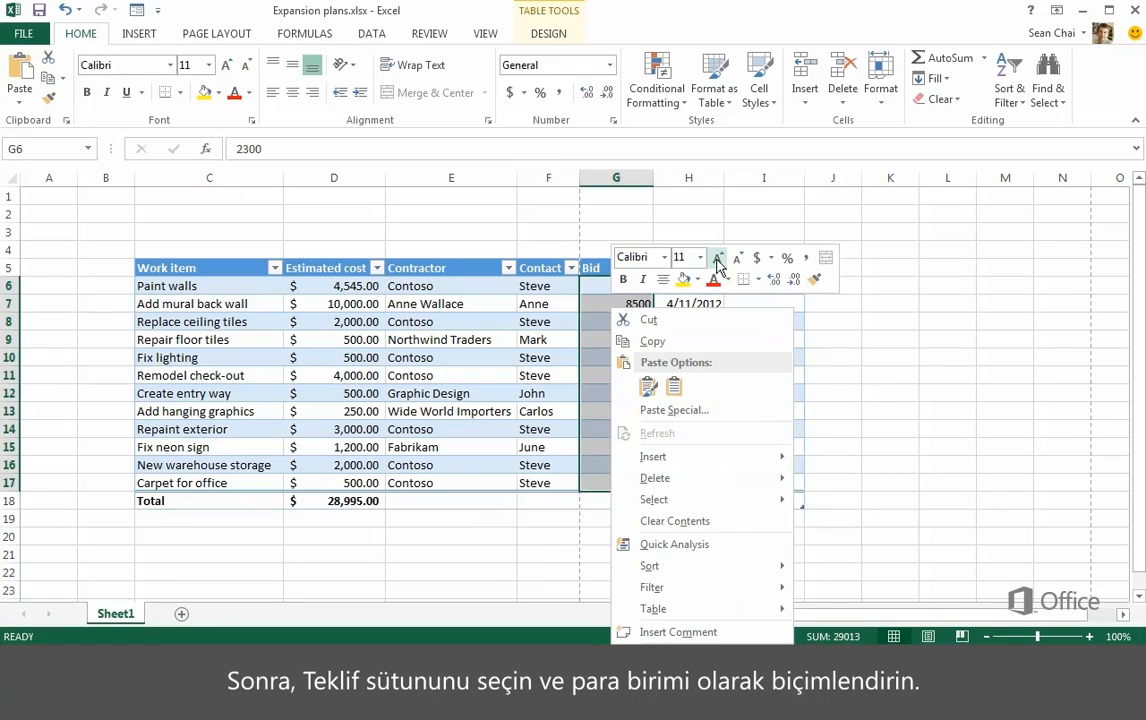
pyautogui.click(756, 259)
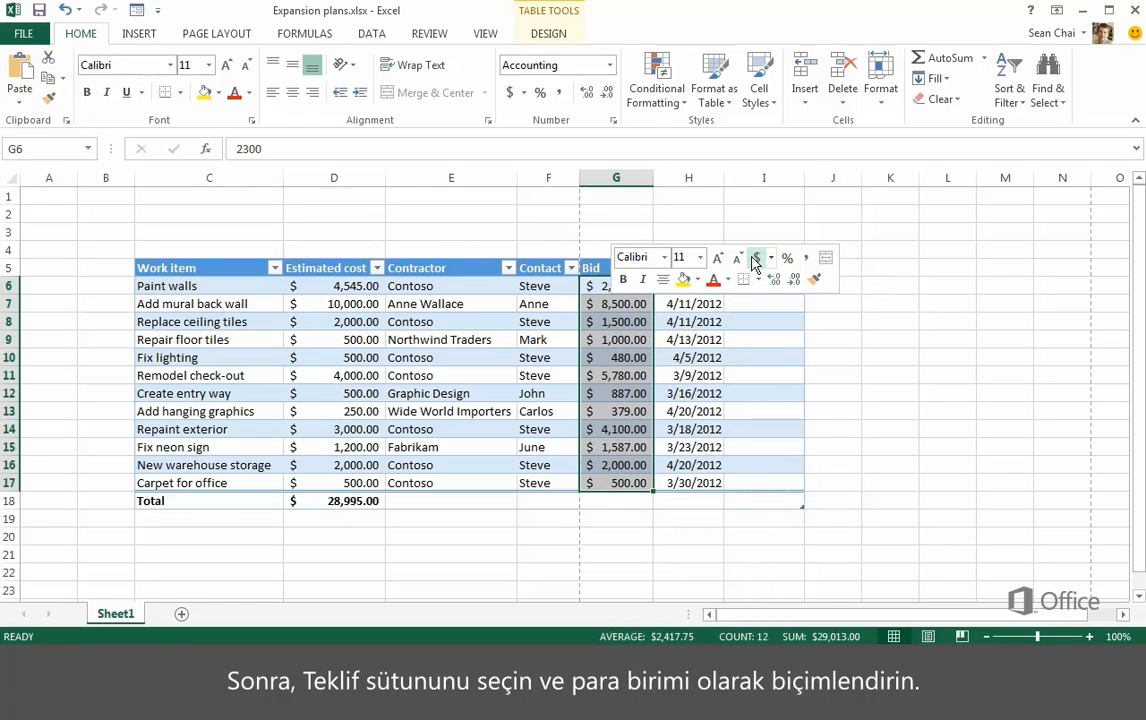
# Add a Sum calculation for the Bid column in the table's total row.
pyautogui.click(628, 501)
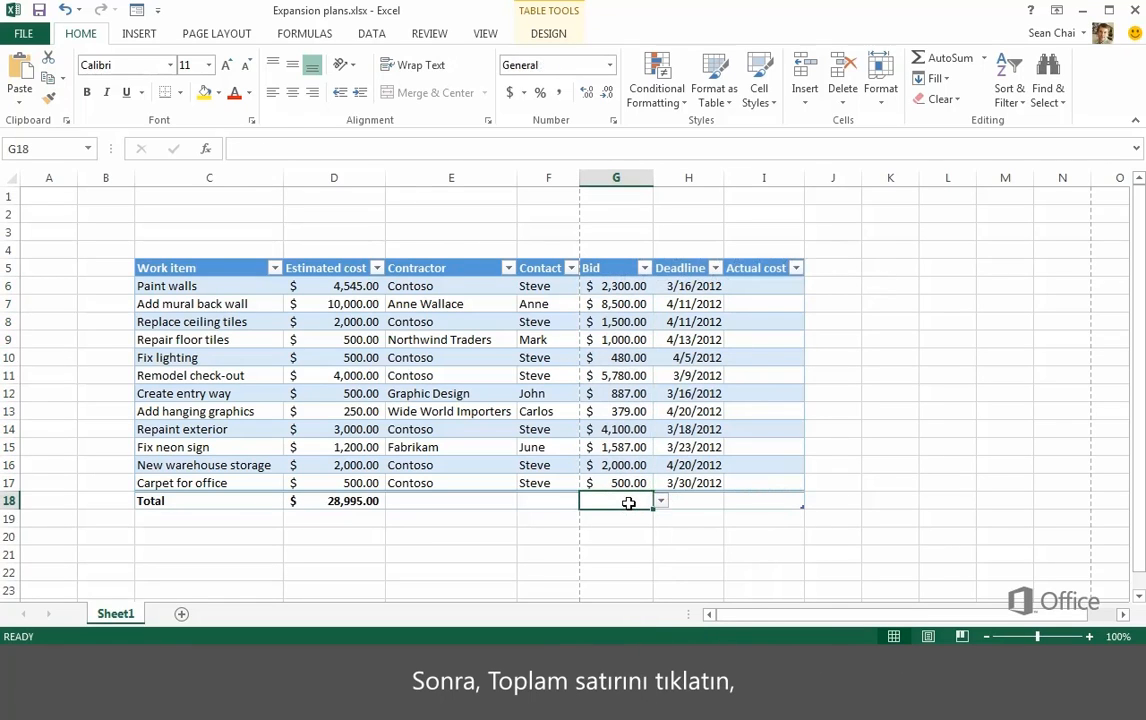
pyautogui.click(661, 502)
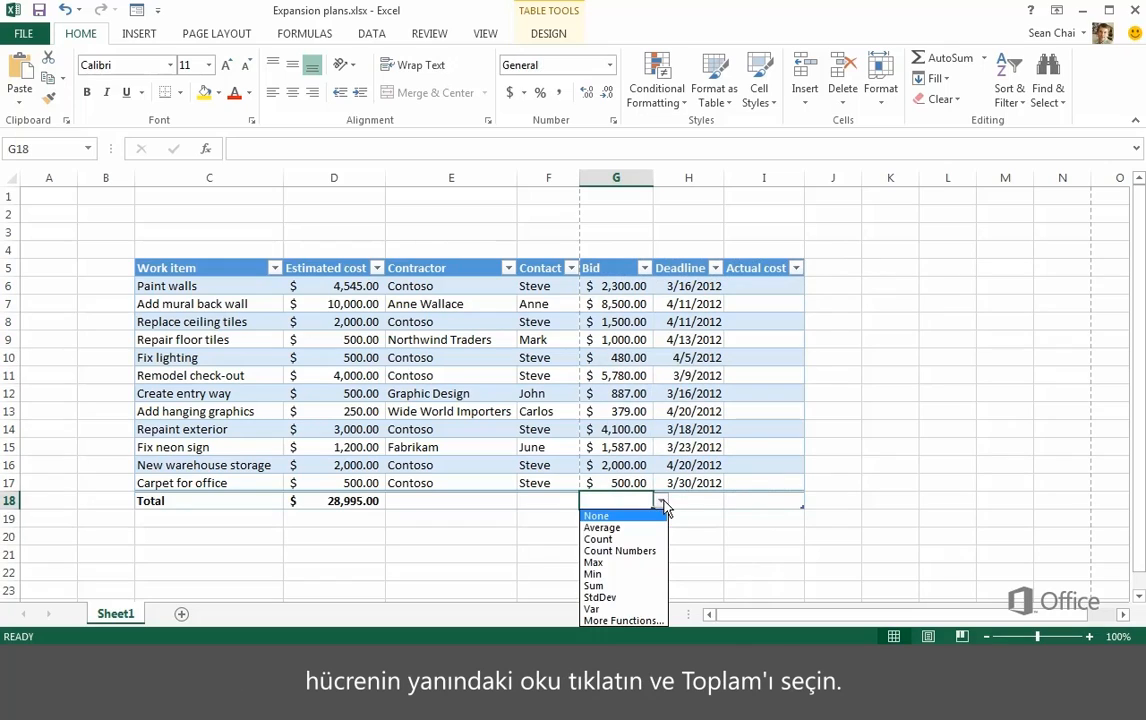
pyautogui.click(610, 586)
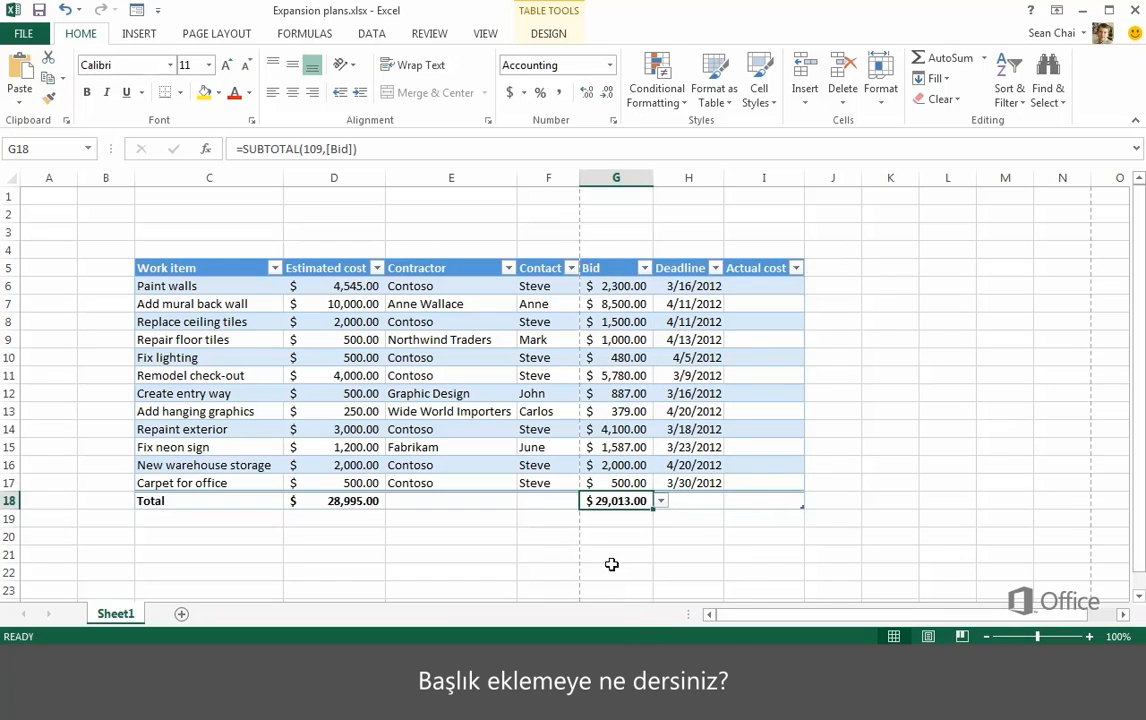
# Enter the title Store expansion in cell C3 above the table.
pyautogui.click(233, 235)
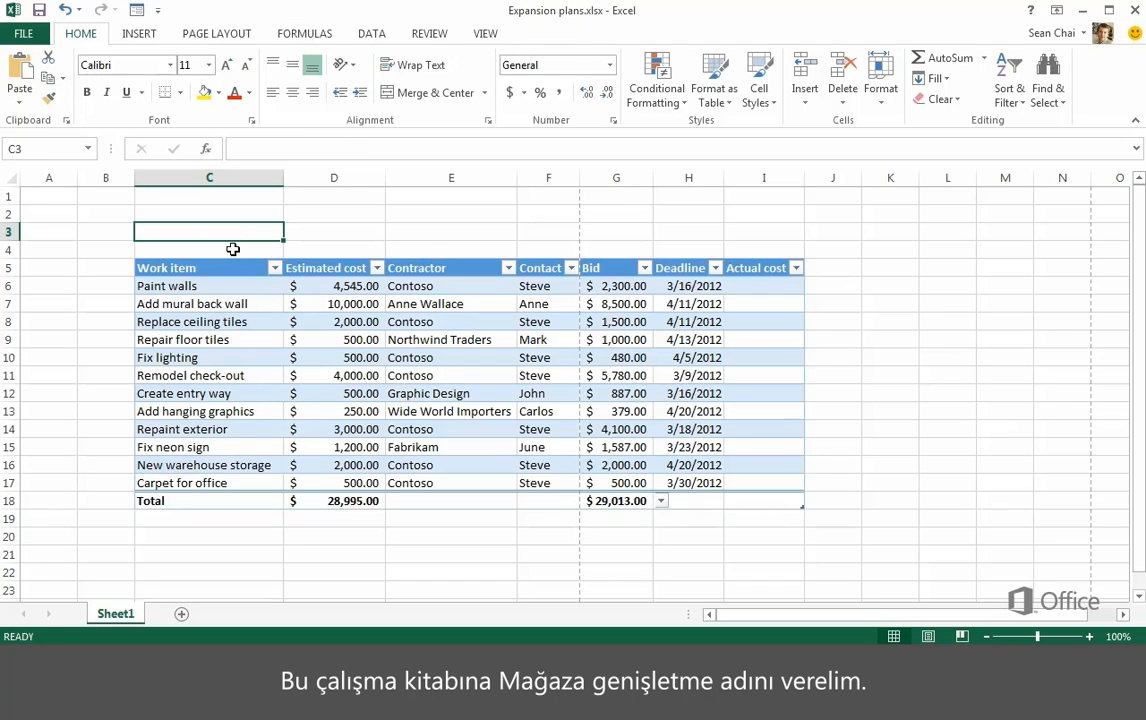
pyautogui.write('Store expansion')
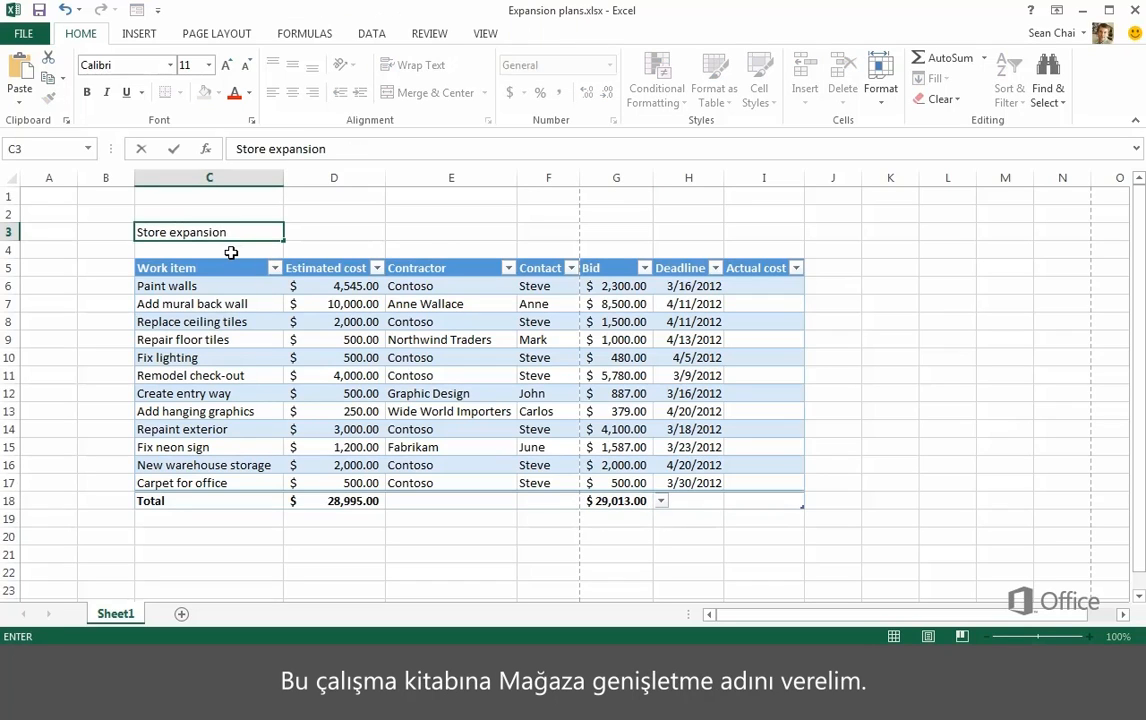
pyautogui.press('Return')
# Format the Store expansion title in C3 as bold, 14 pt and red.
pyautogui.click(224, 232)
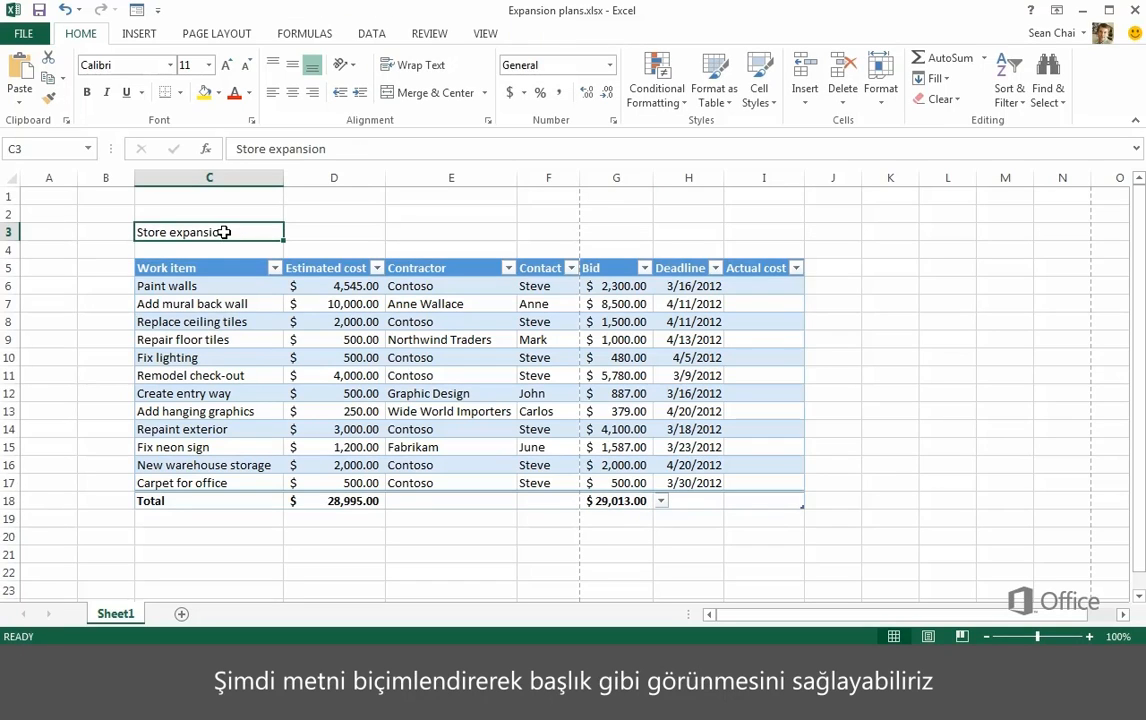
pyautogui.rightClick(225, 234)
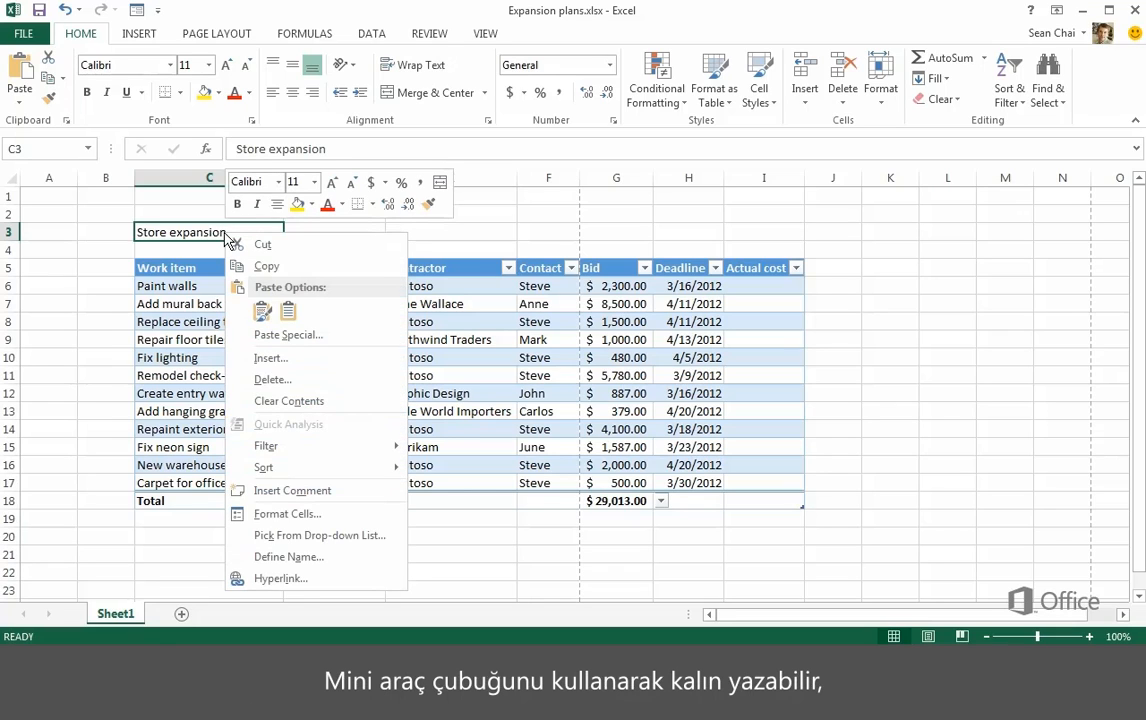
pyautogui.click(237, 204)
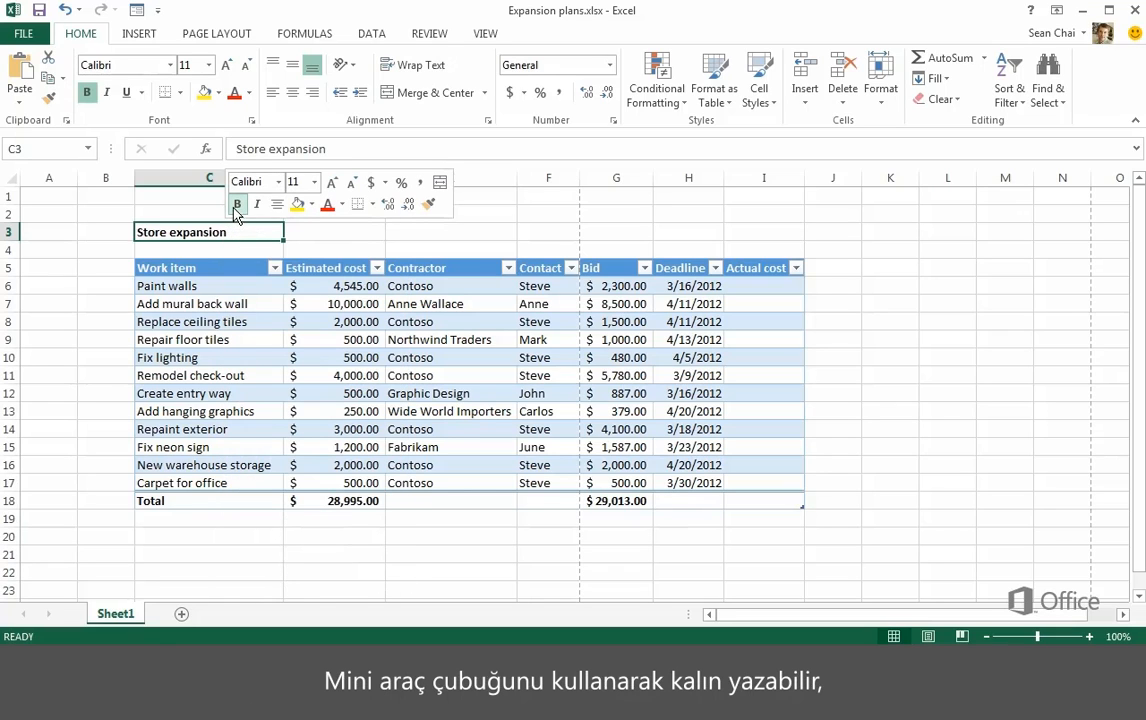
pyautogui.click(332, 185)
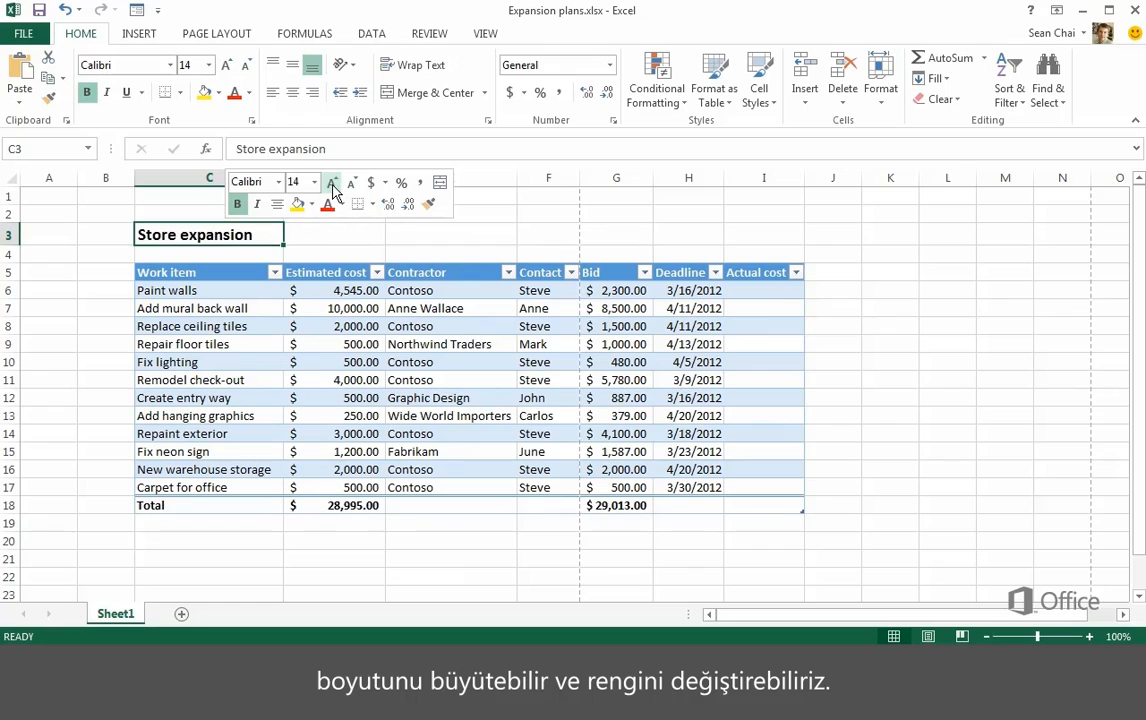
pyautogui.click(329, 205)
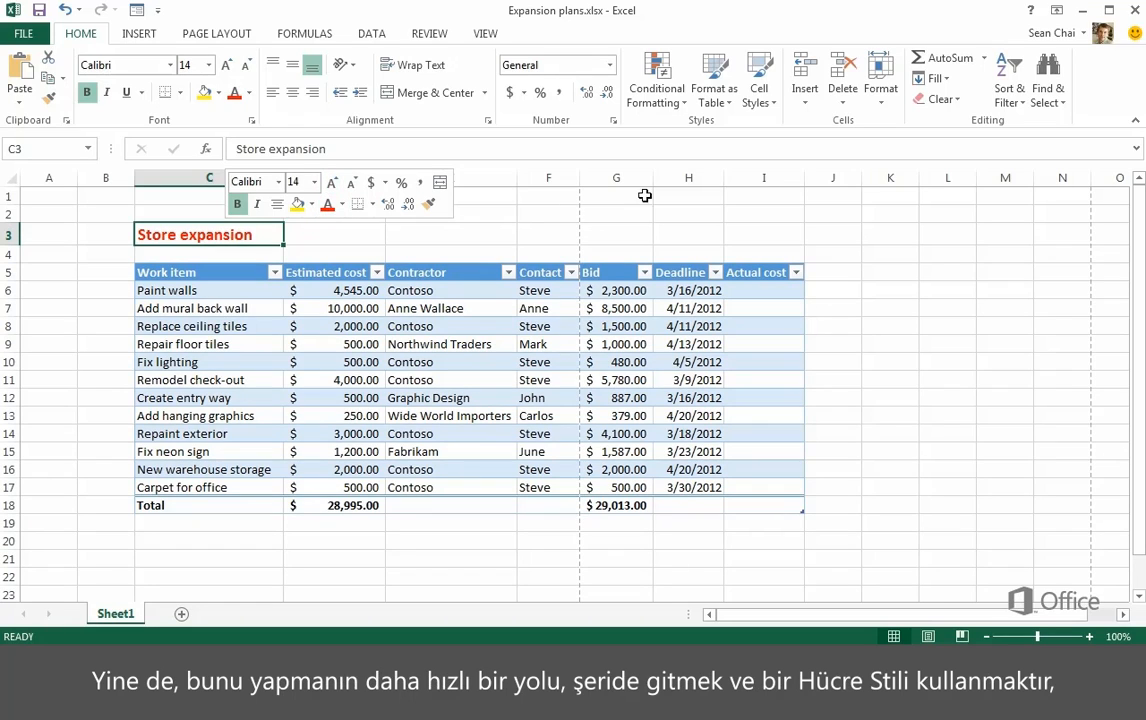
# Apply the Title cell style to the Store expansion heading in C3.
pyautogui.click(775, 107)
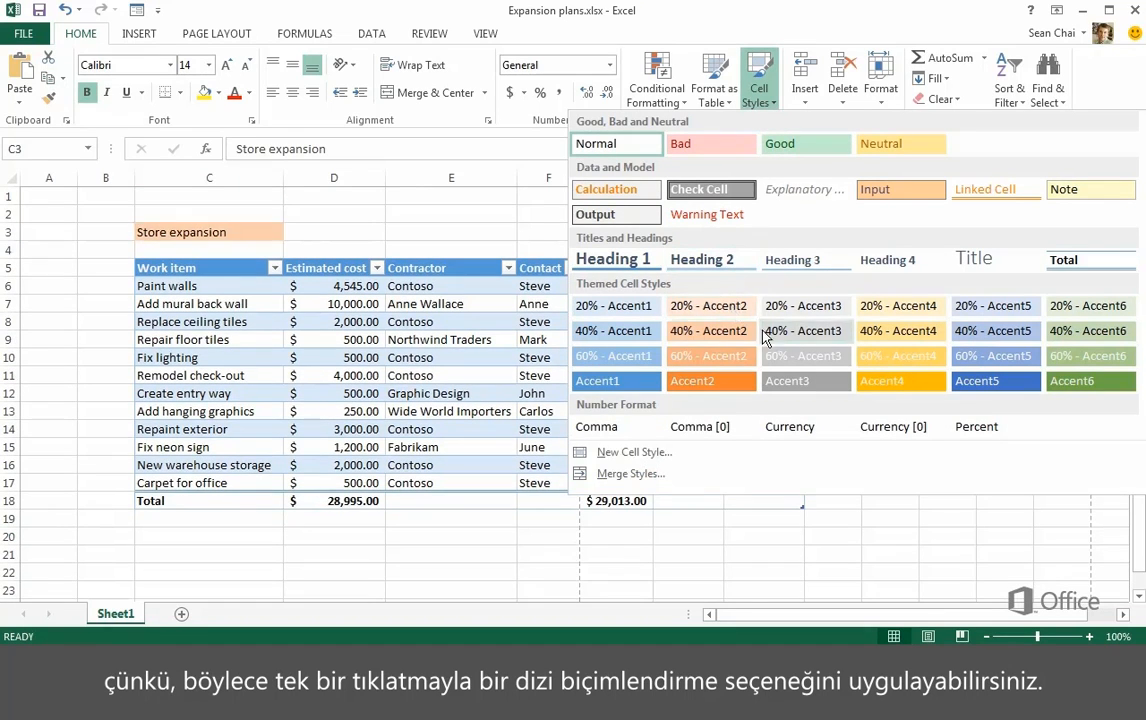
pyautogui.click(962, 262)
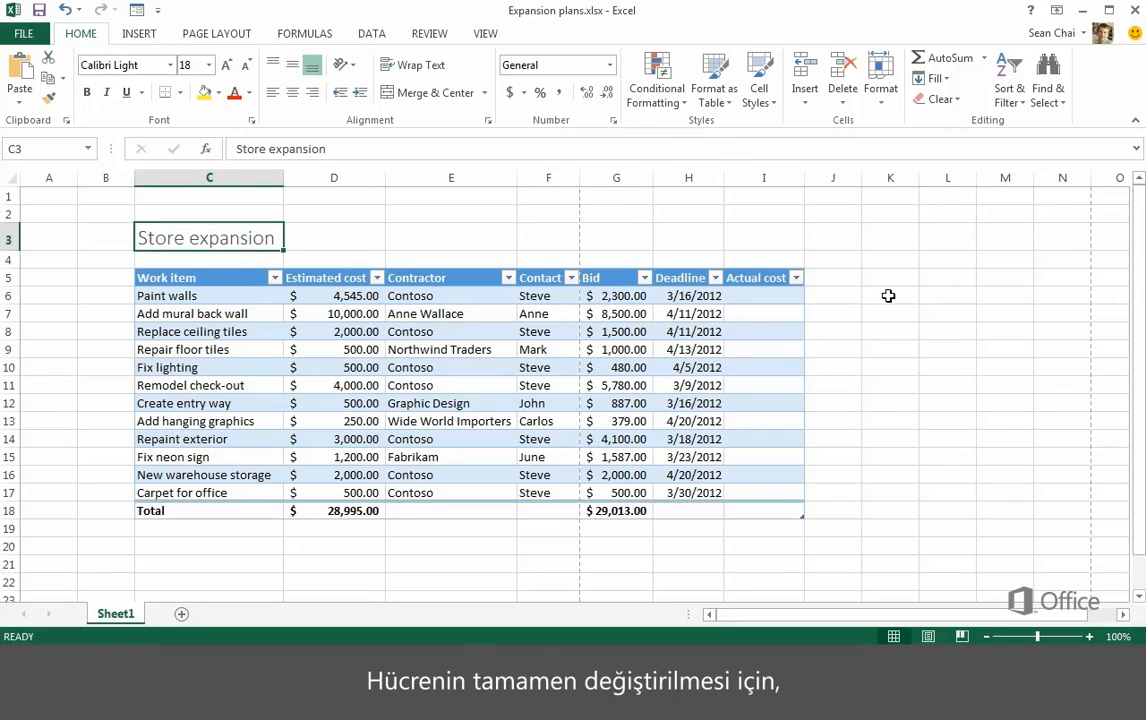
# Replace the contractor for Add mural back wall in E7 with another person's full name.
pyautogui.click(487, 316)
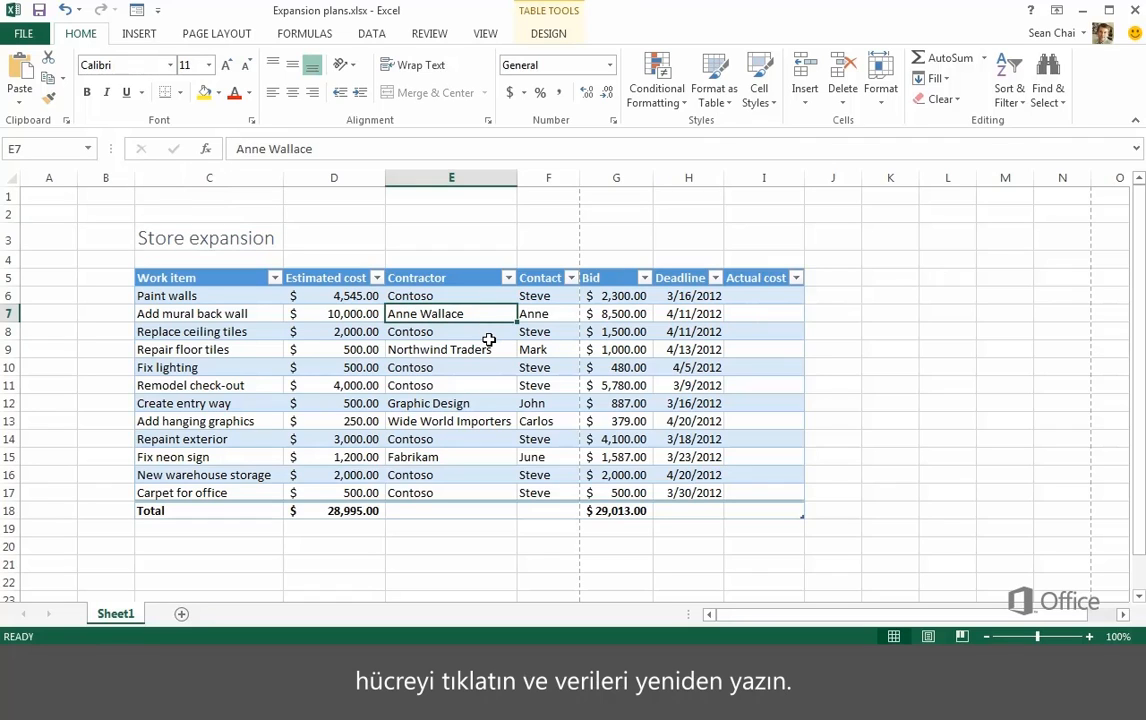
pyautogui.write('Jane Dow')
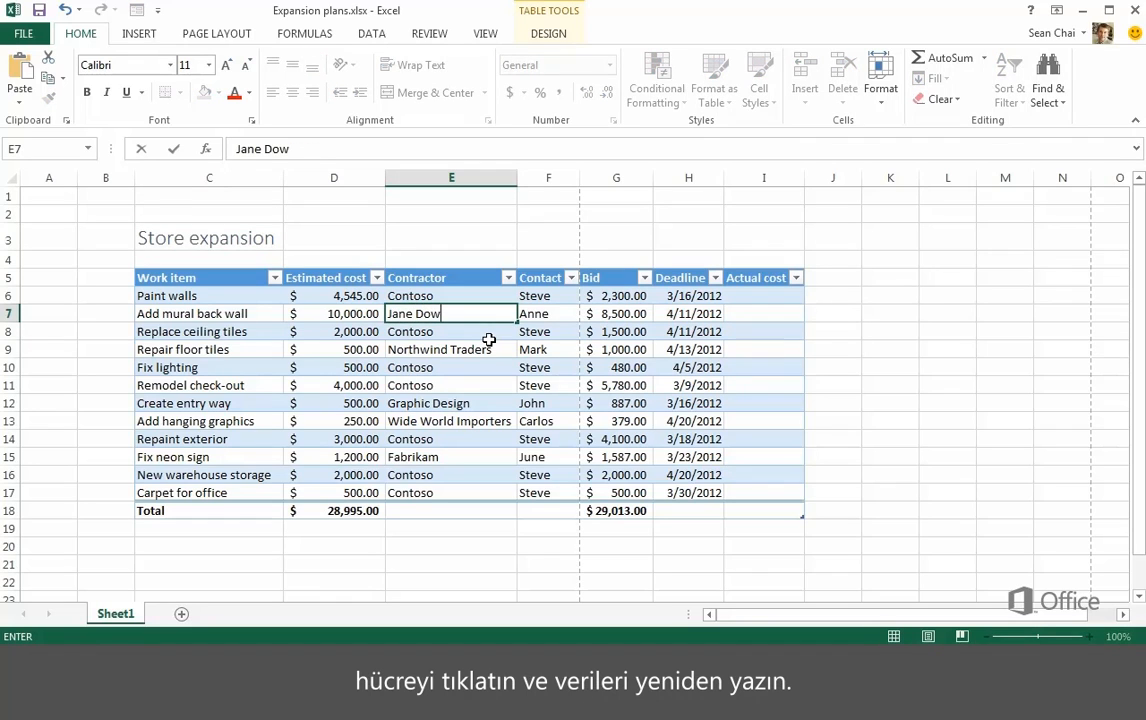
pyautogui.press('Return')
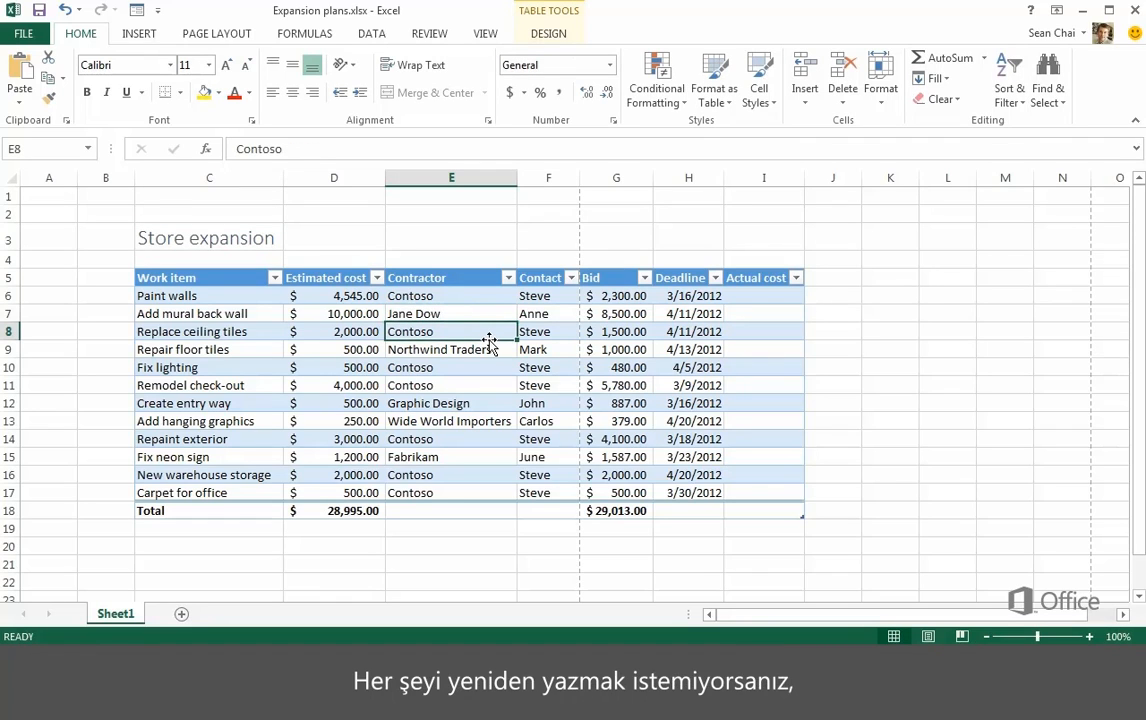
# Change the work item in C7 to Add mural to back wall.
pyautogui.doubleClick(271, 314)
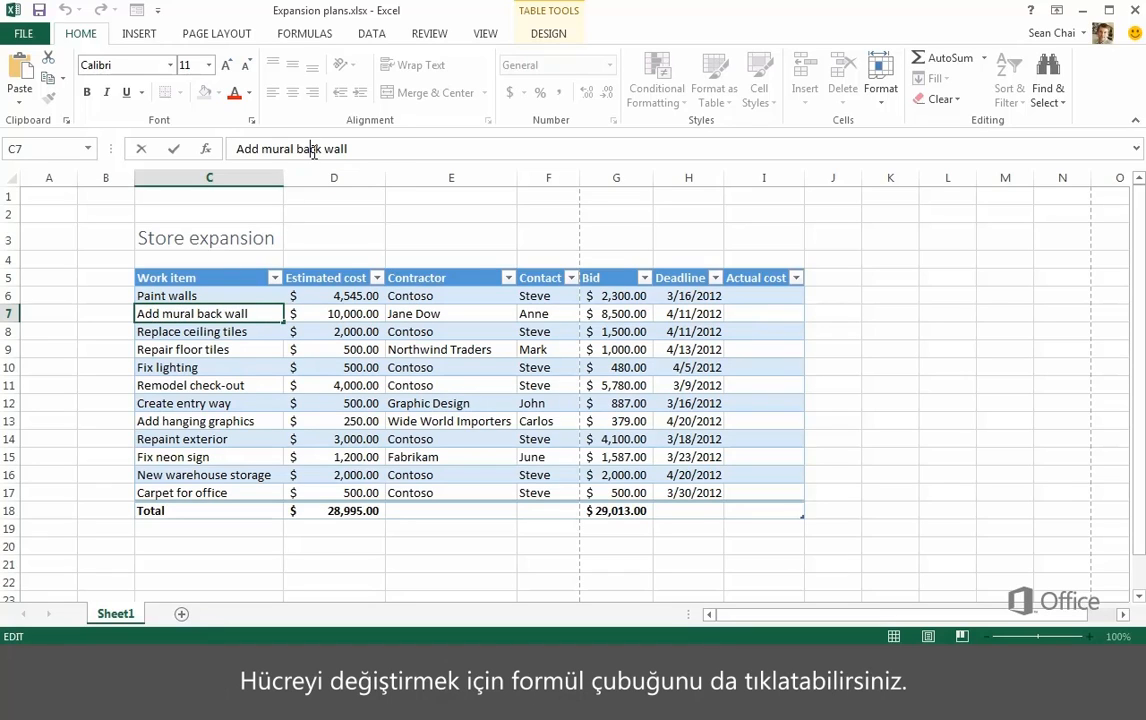
pyautogui.write('to')
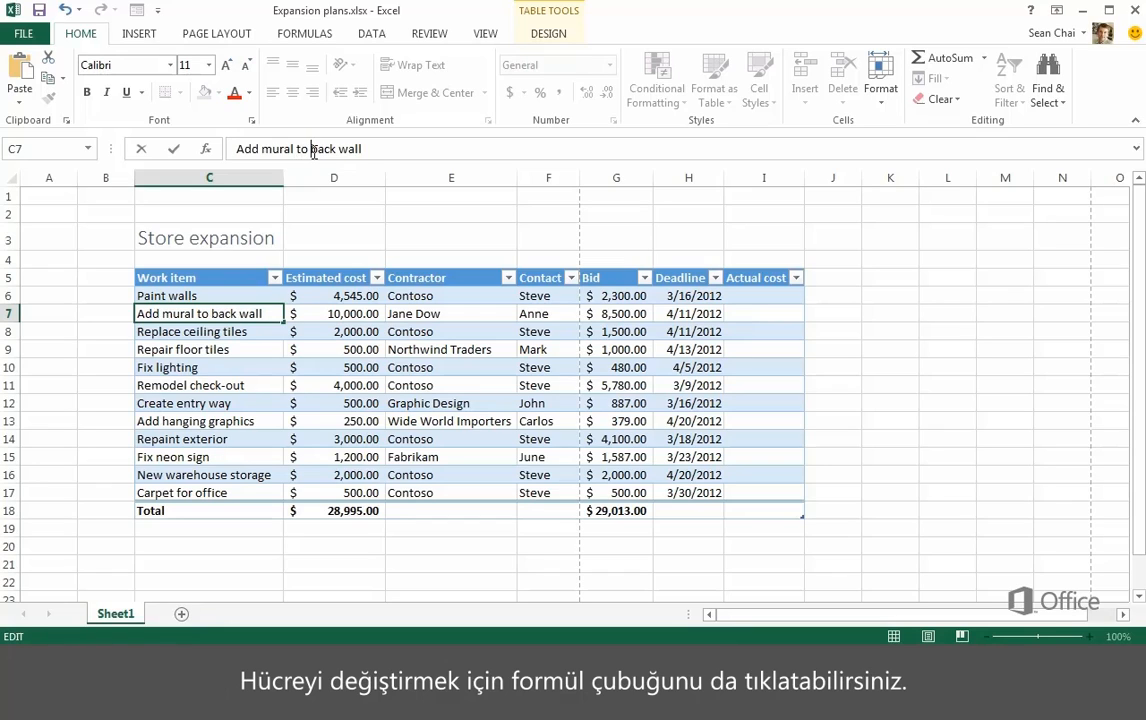
pyautogui.press('Return')
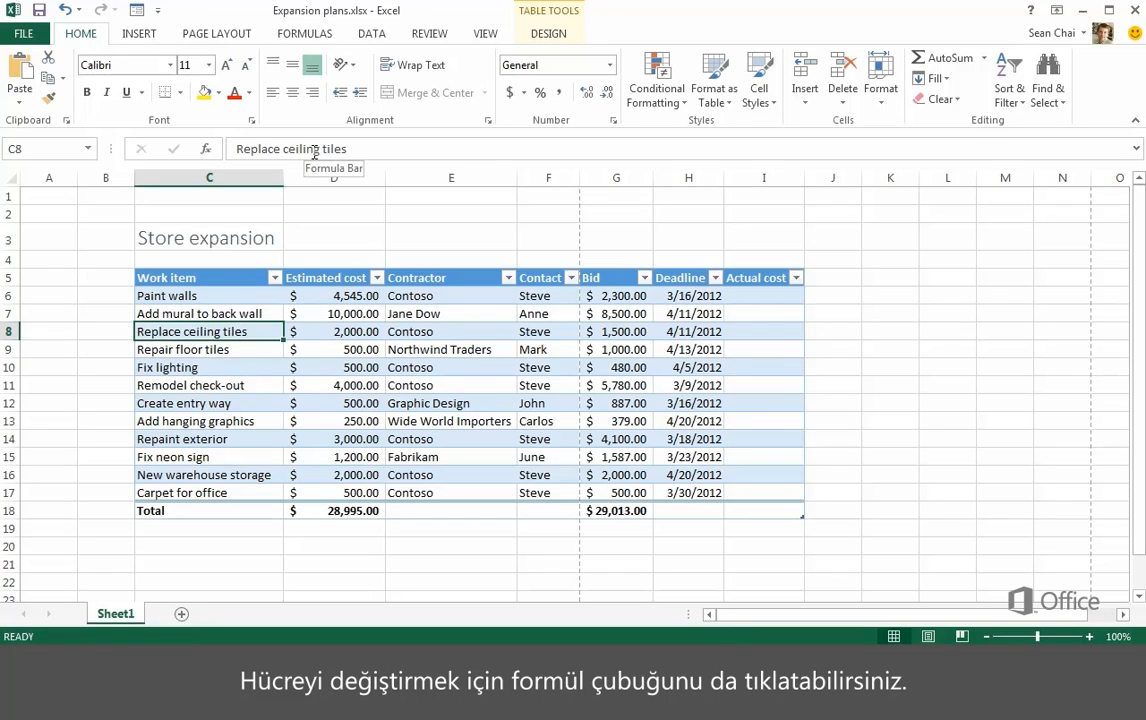
# Insert a table column to the left of Estimated cost, and delete that new column again.
pyautogui.click(327, 279)
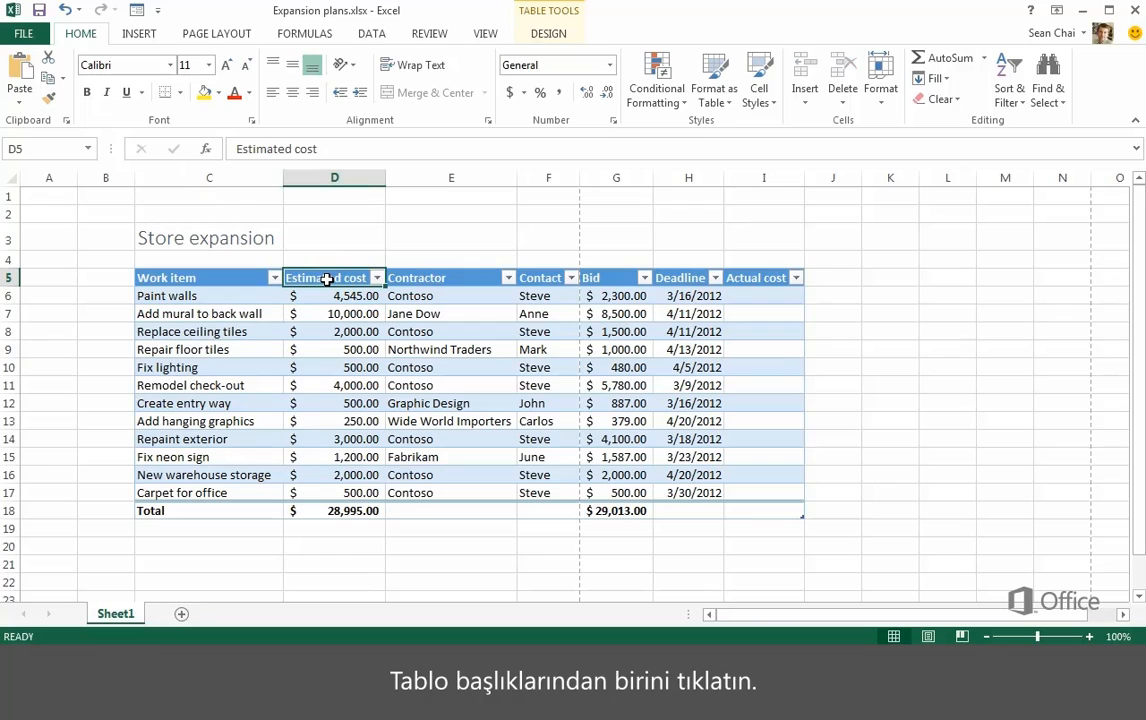
pyautogui.click(806, 105)
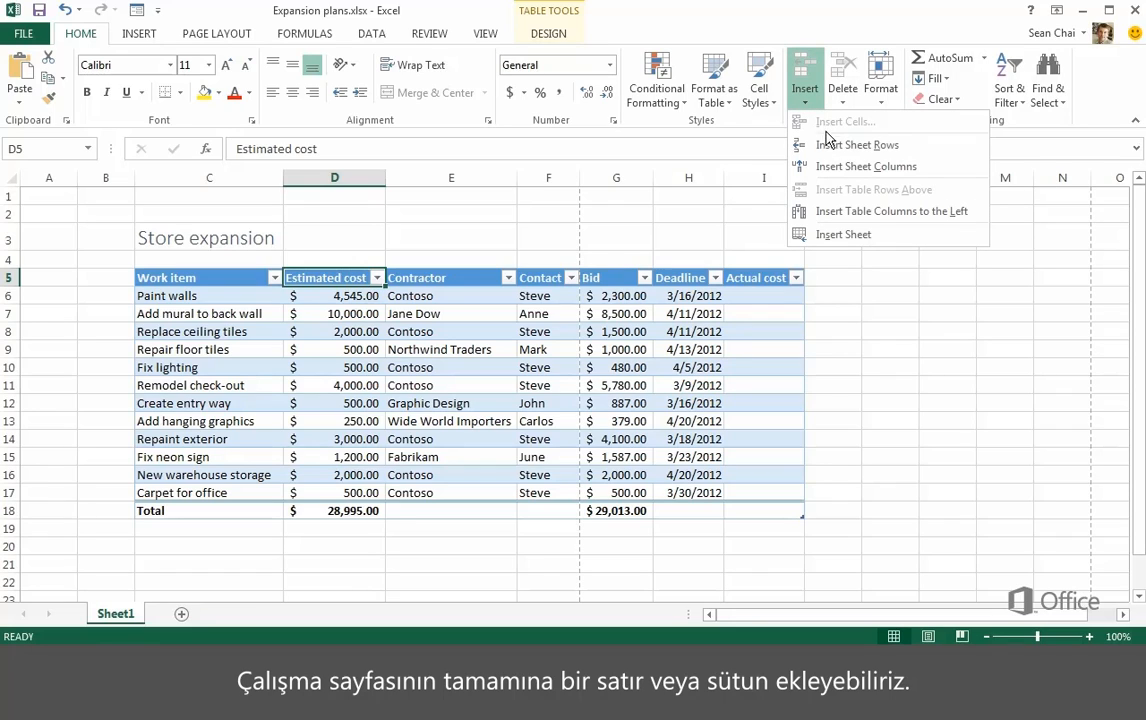
pyautogui.click(834, 212)
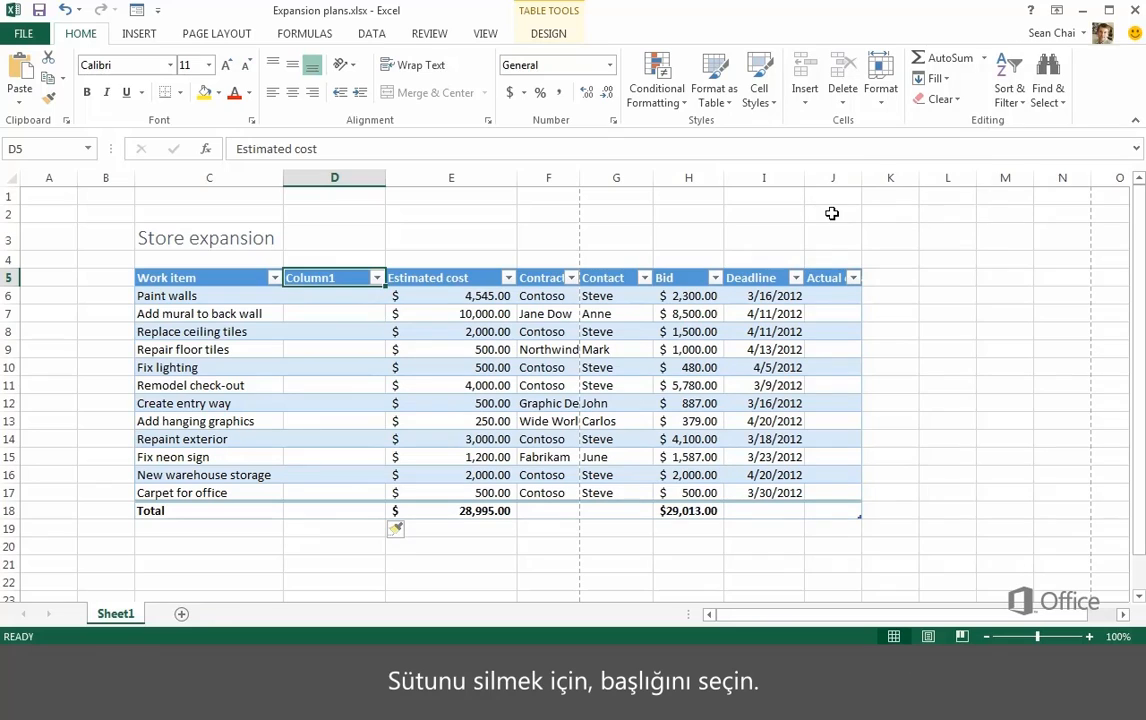
pyautogui.click(838, 108)
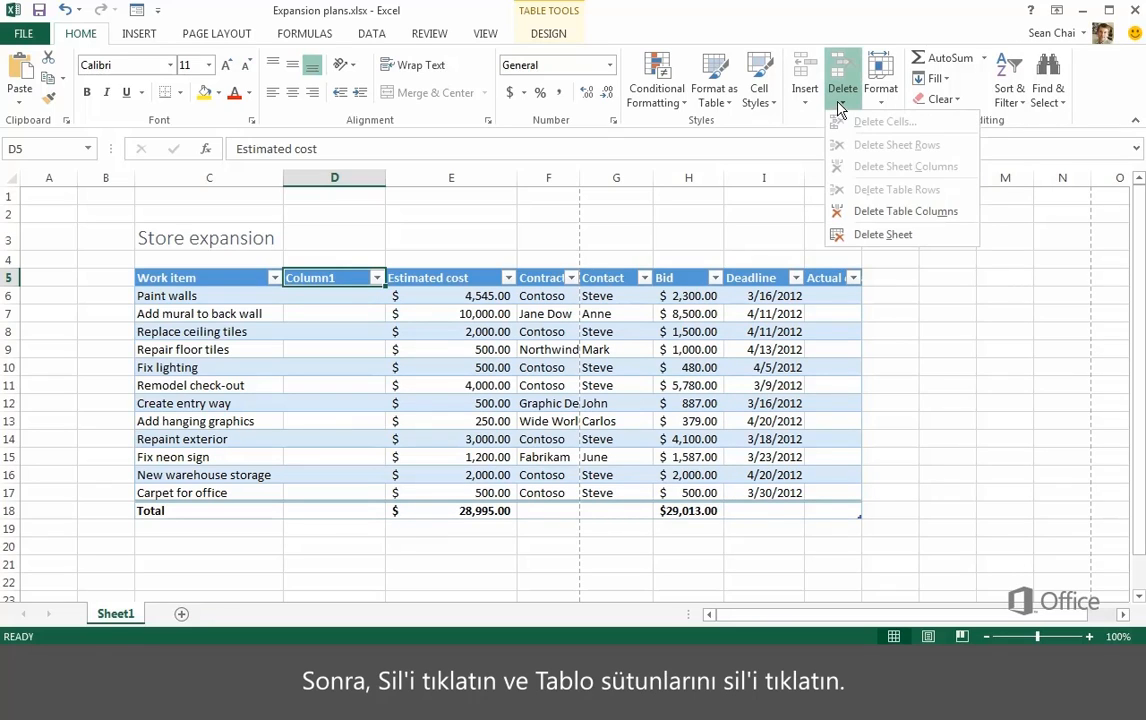
pyautogui.click(855, 213)
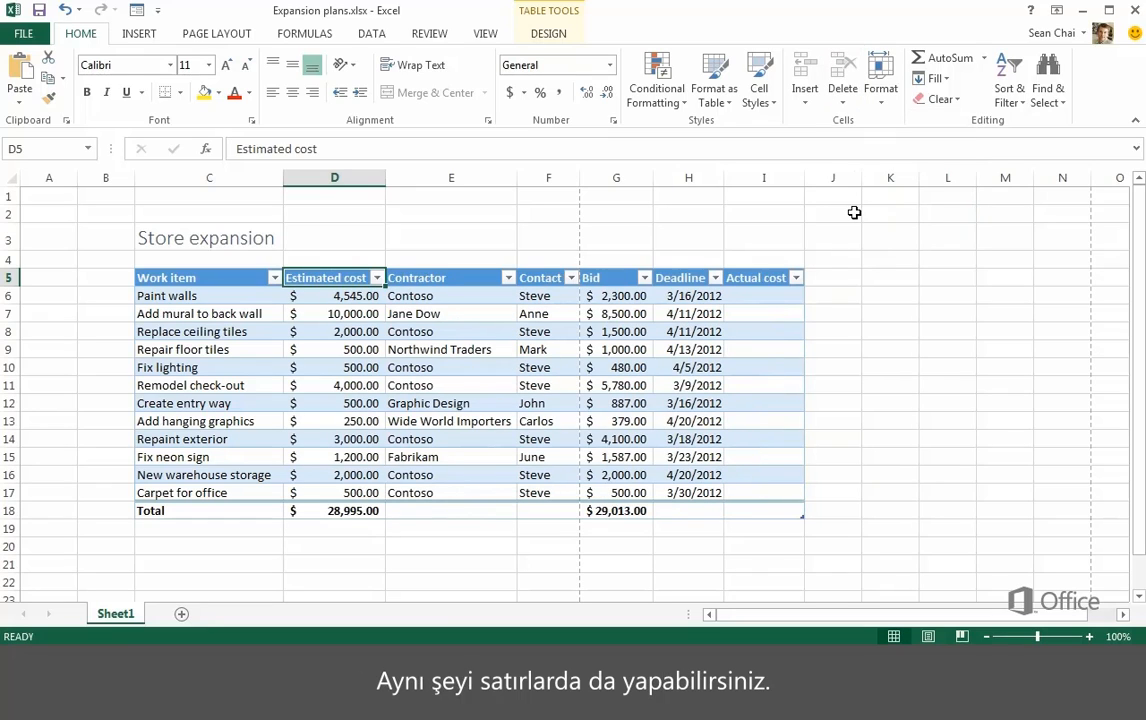
# Insert a table row above Remodel check-out, and delete that new row again.
pyautogui.click(465, 390)
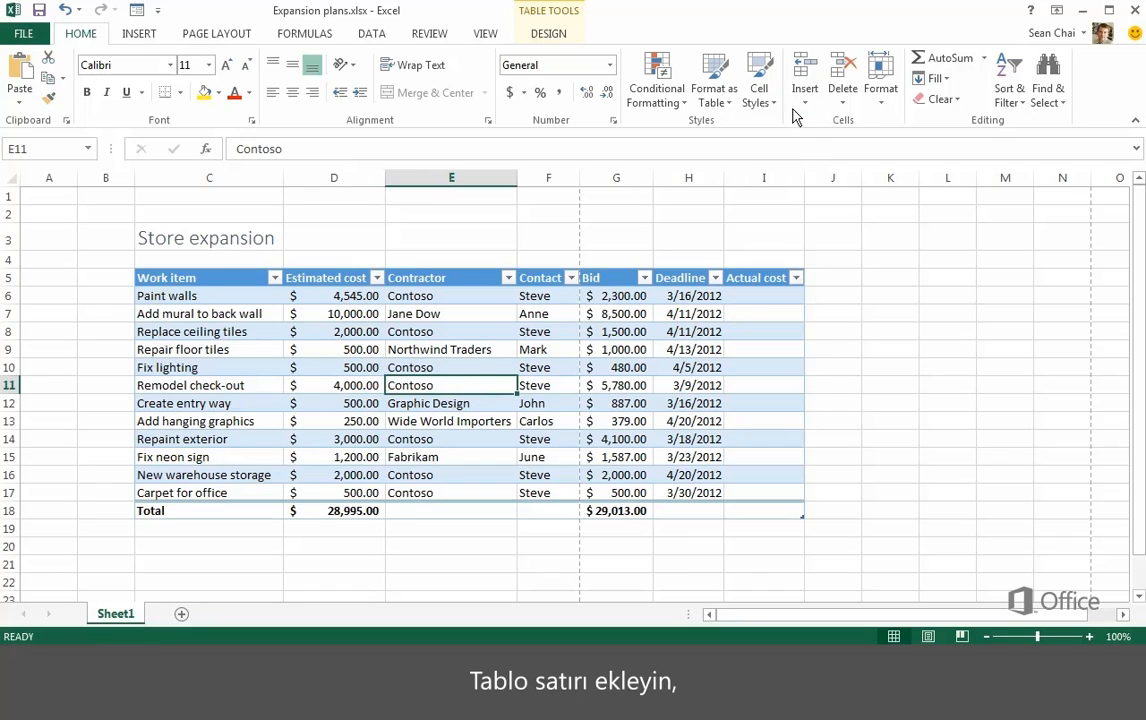
pyautogui.click(805, 100)
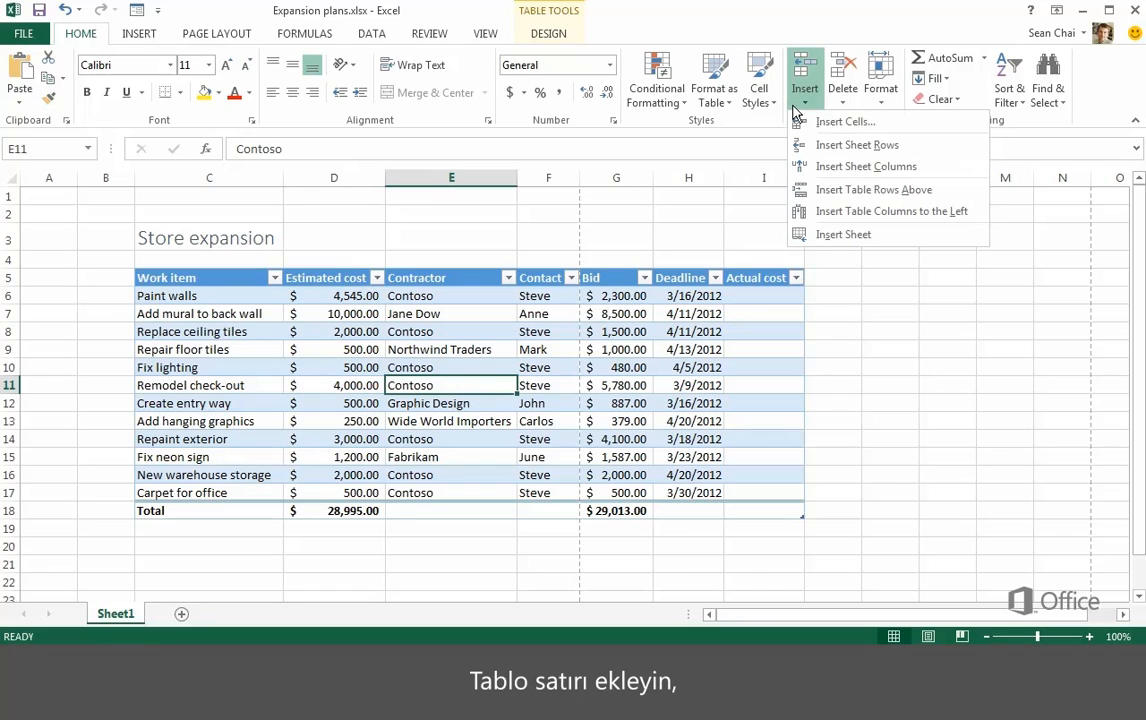
pyautogui.click(815, 193)
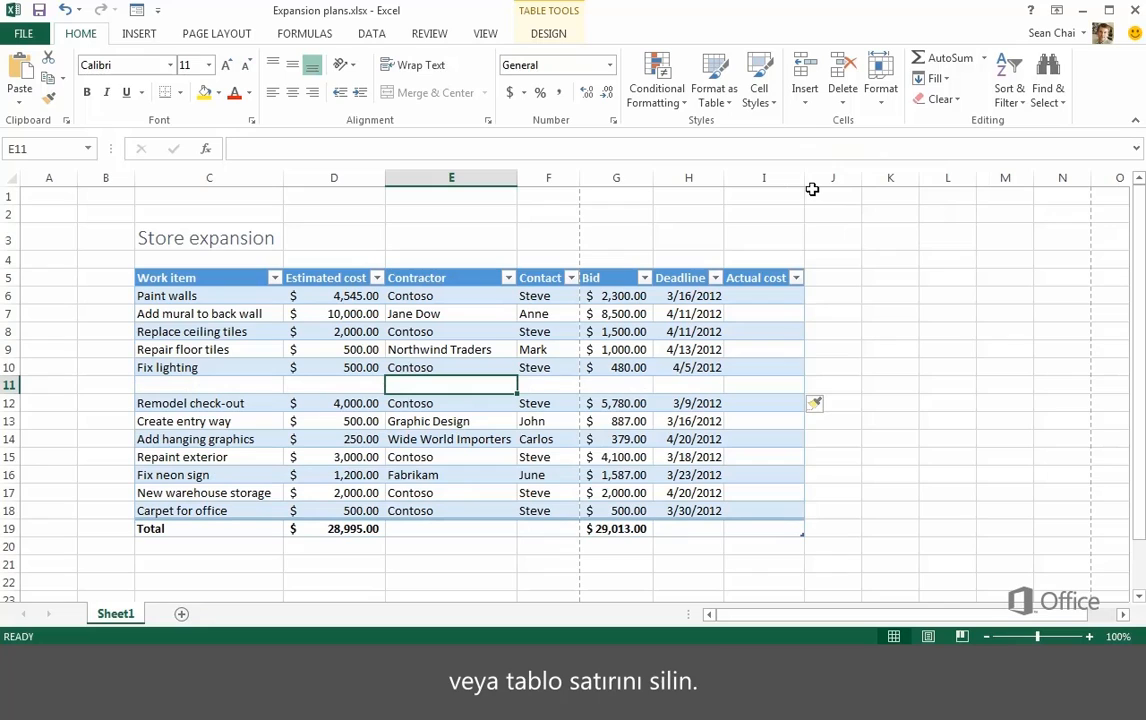
pyautogui.click(845, 103)
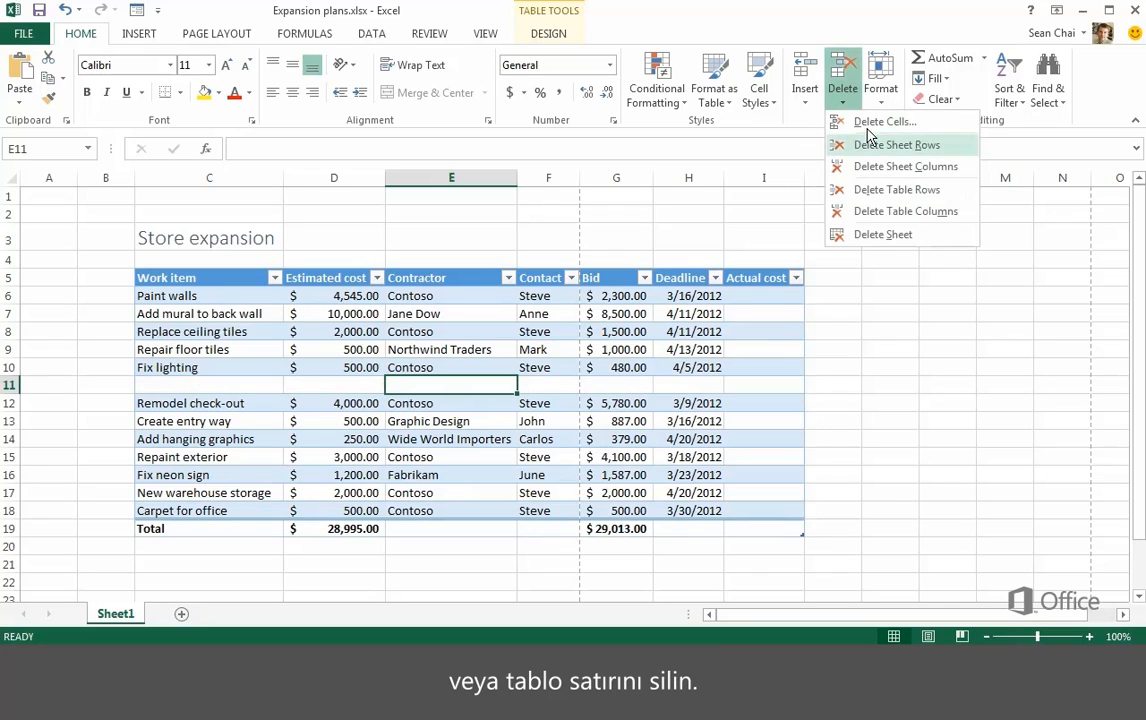
pyautogui.click(865, 189)
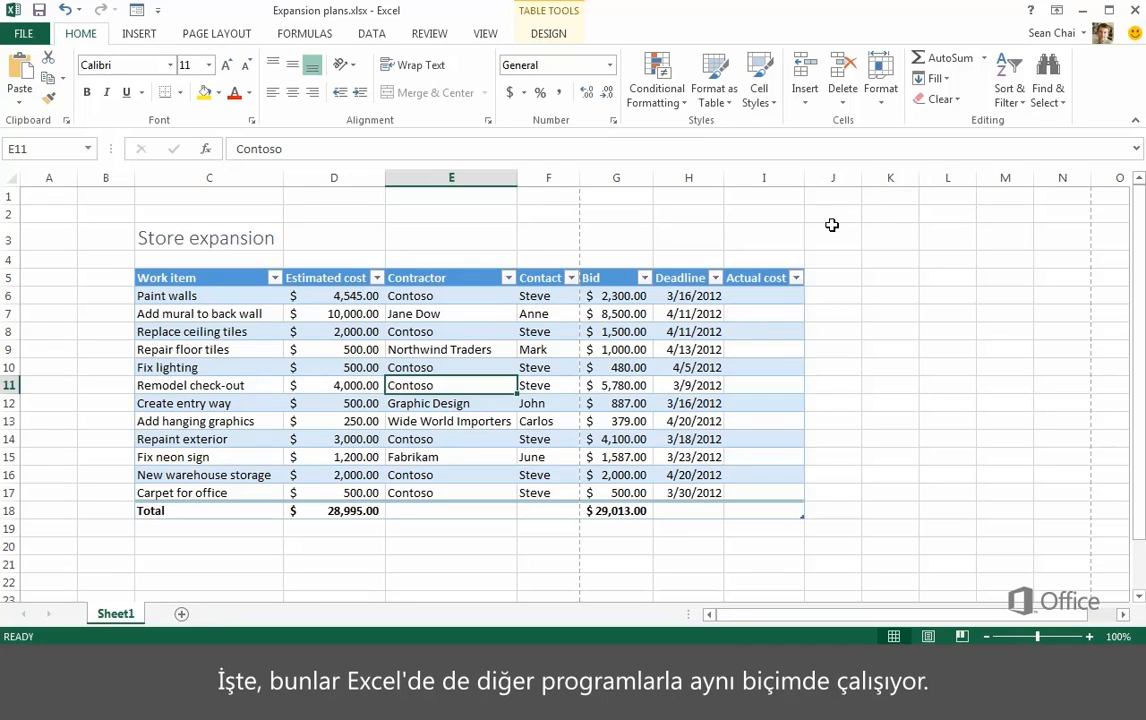
# Copy the work items with their header from C5:C17 to K5, and delete the pasted copy.
pyautogui.moveTo(250, 280); pyautogui.dragTo(222, 489)
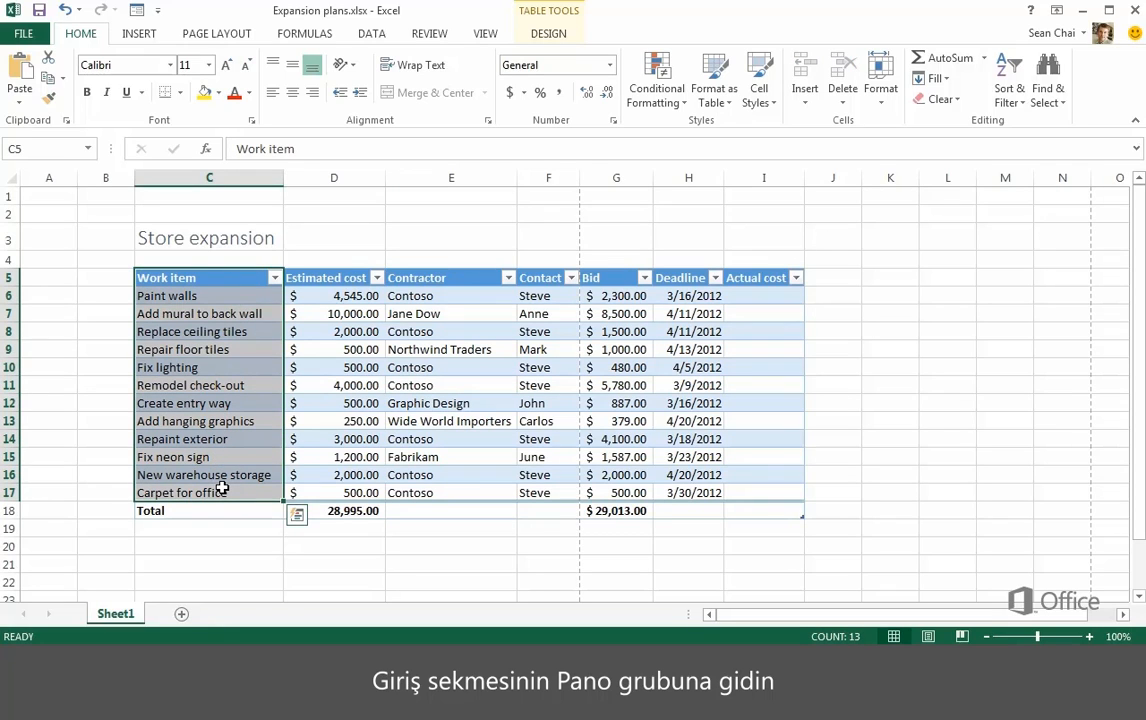
pyautogui.click(49, 83)
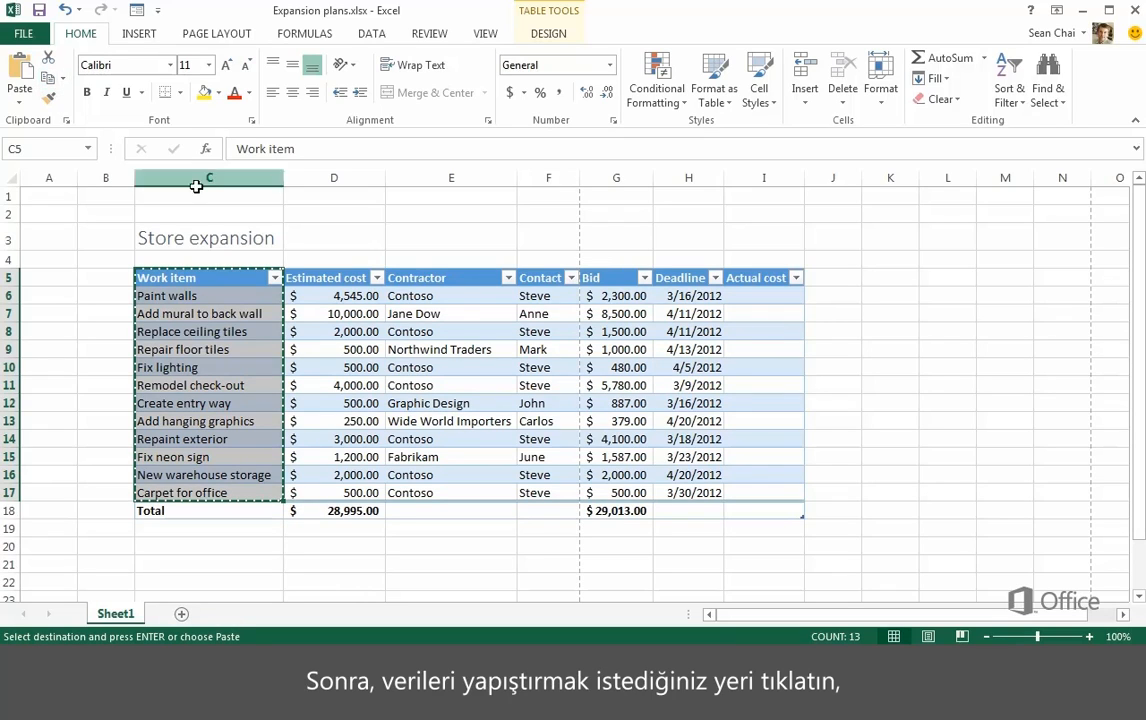
pyautogui.click(883, 279)
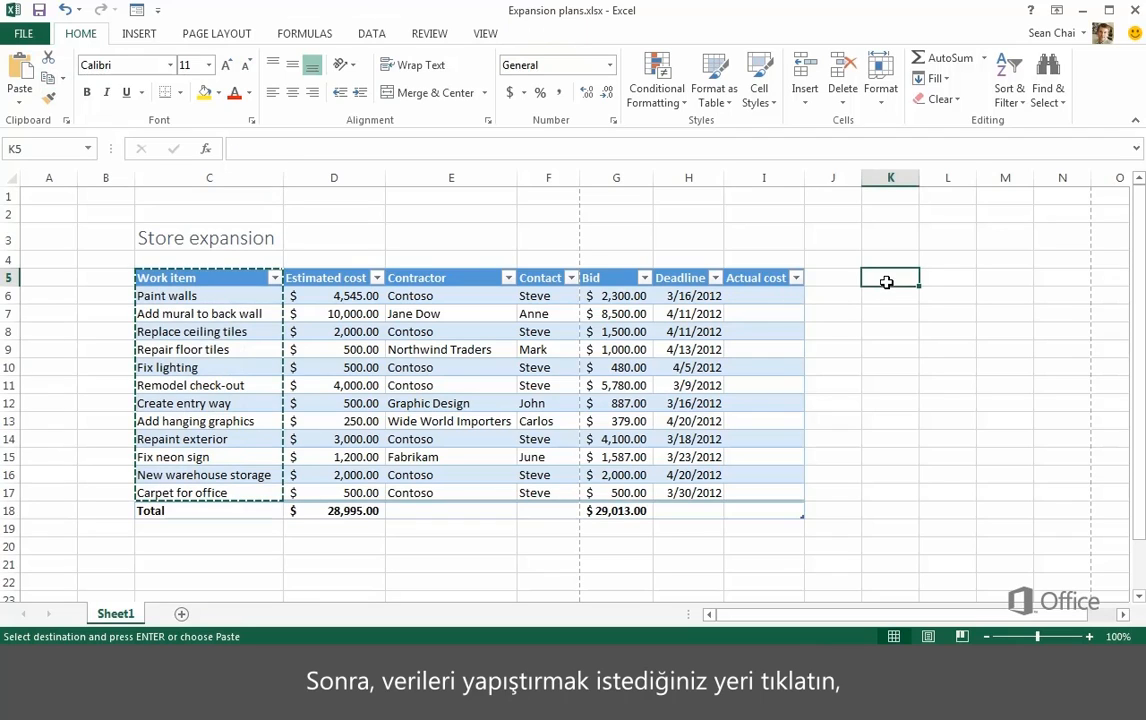
pyautogui.click(19, 72)
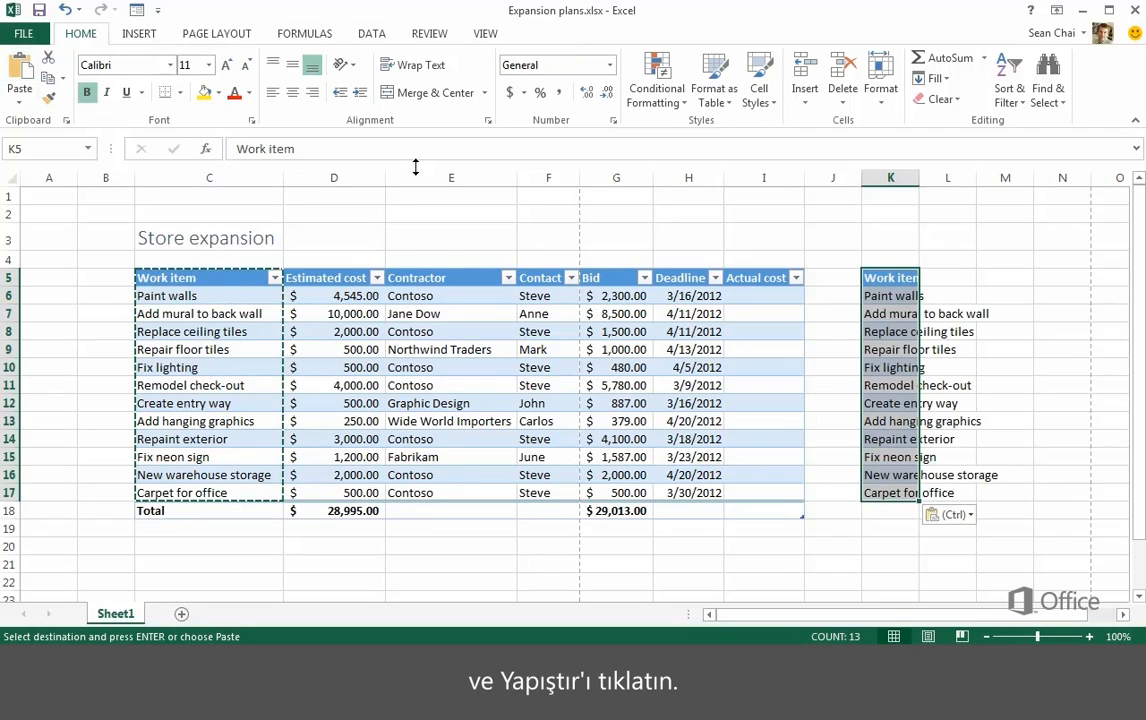
pyautogui.click(838, 70)
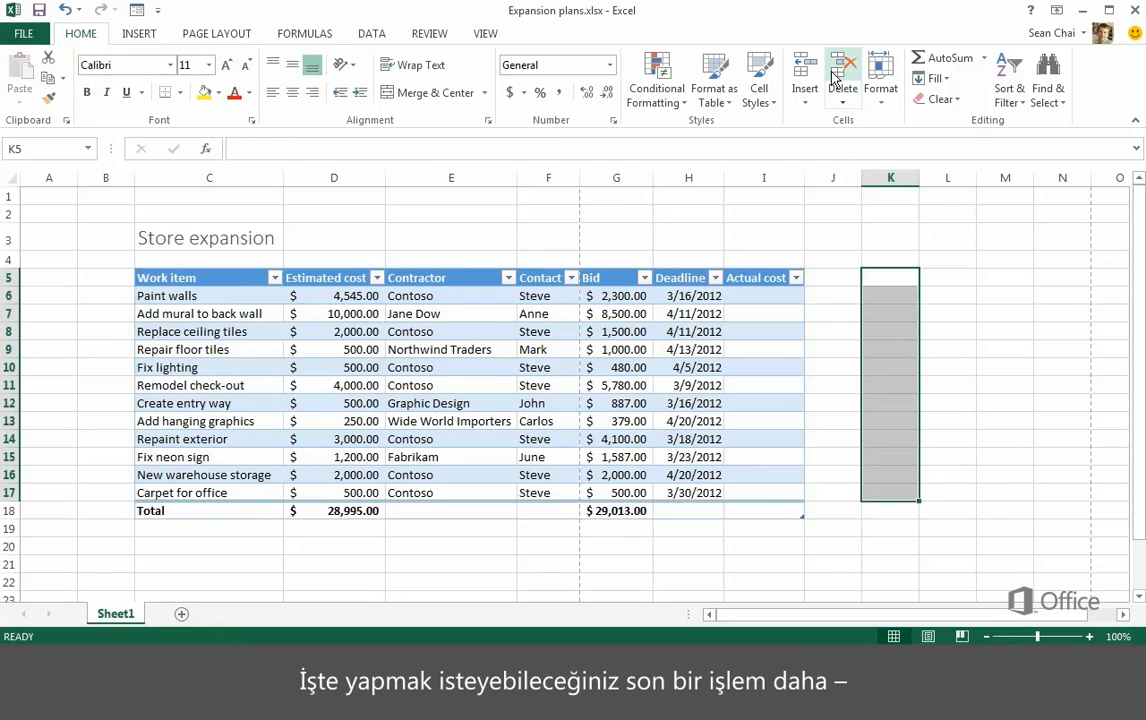
# Move the whole Deadline table column between the Contractor and Contact columns.
pyautogui.click(702, 277)
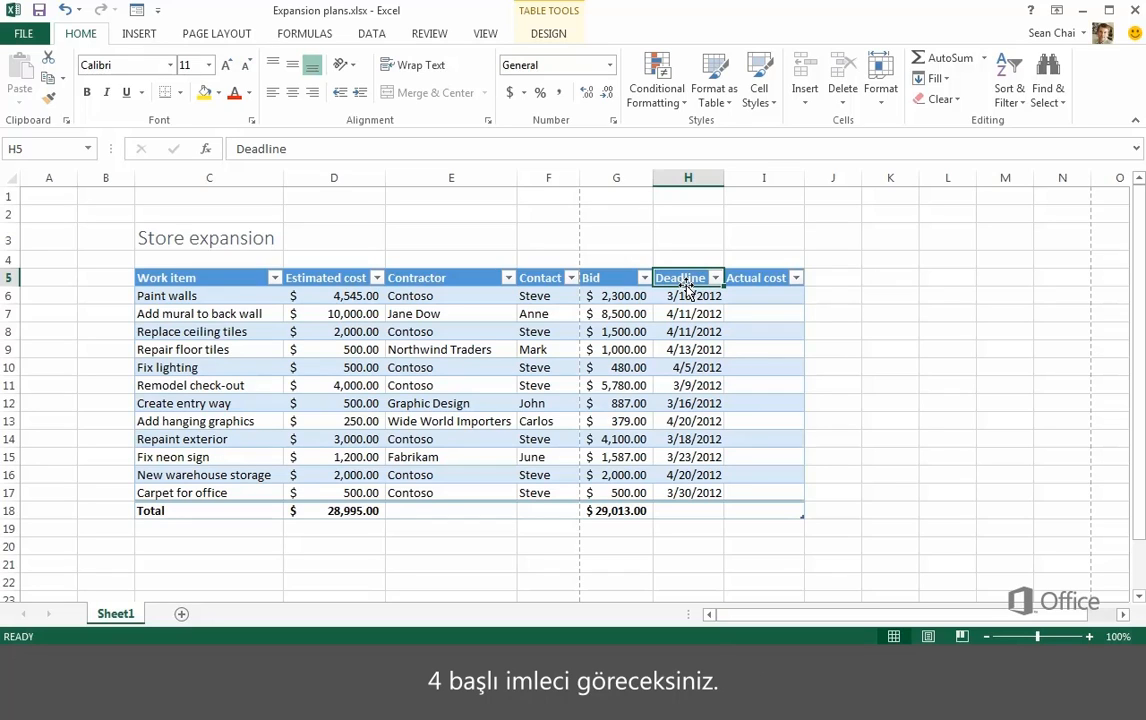
pyautogui.moveTo(687, 288); pyautogui.dragTo(527, 290)
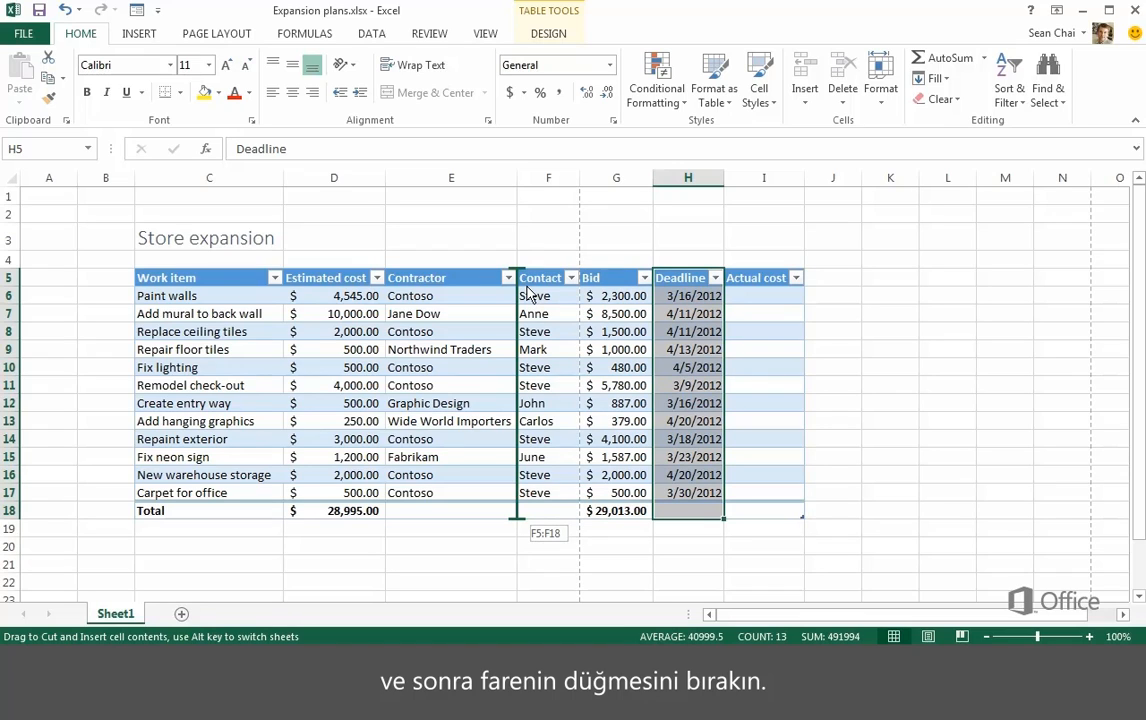
pyautogui.moveTo(529, 292); pyautogui.dragTo(526, 286)
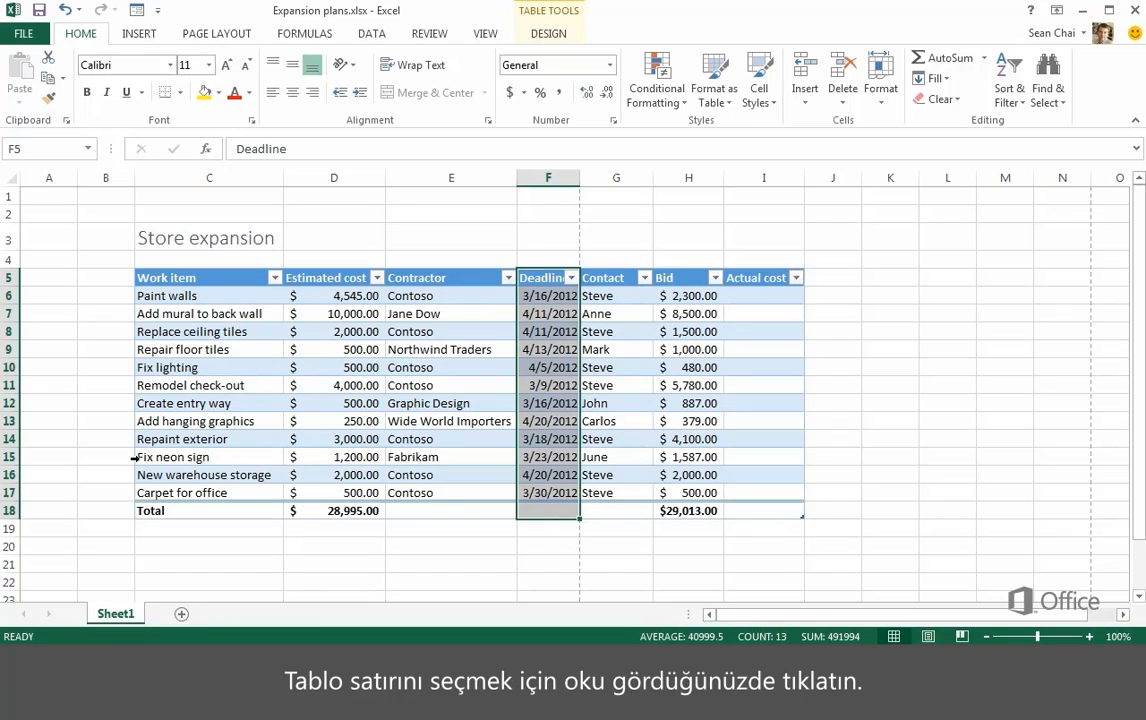
# Move the Fix neon sign table row up to row 12, directly above Create entry way.
pyautogui.click(134, 457)
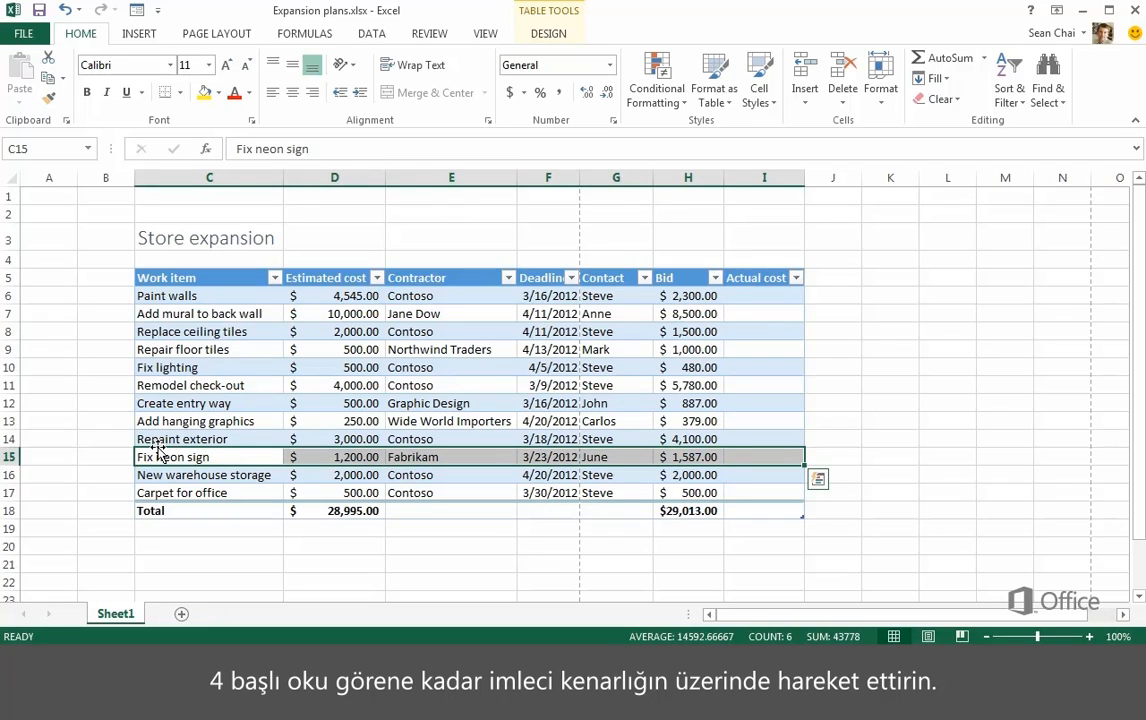
pyautogui.moveTo(160, 455); pyautogui.dragTo(167, 400)
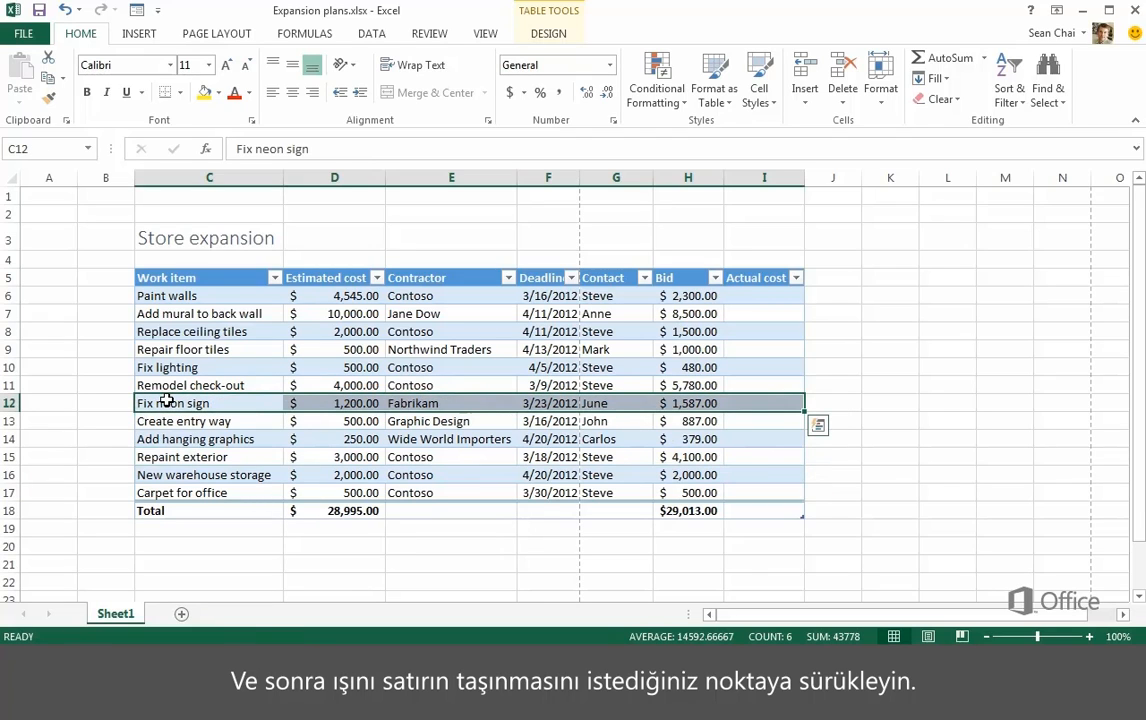
pyautogui.click(125, 402)
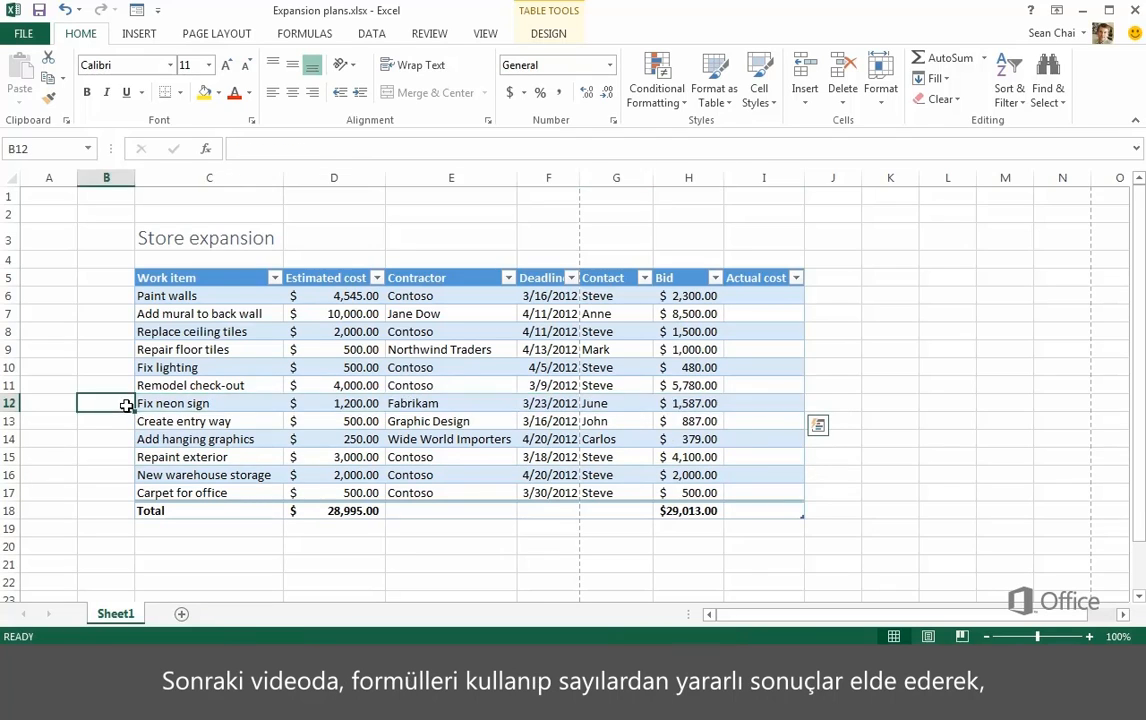